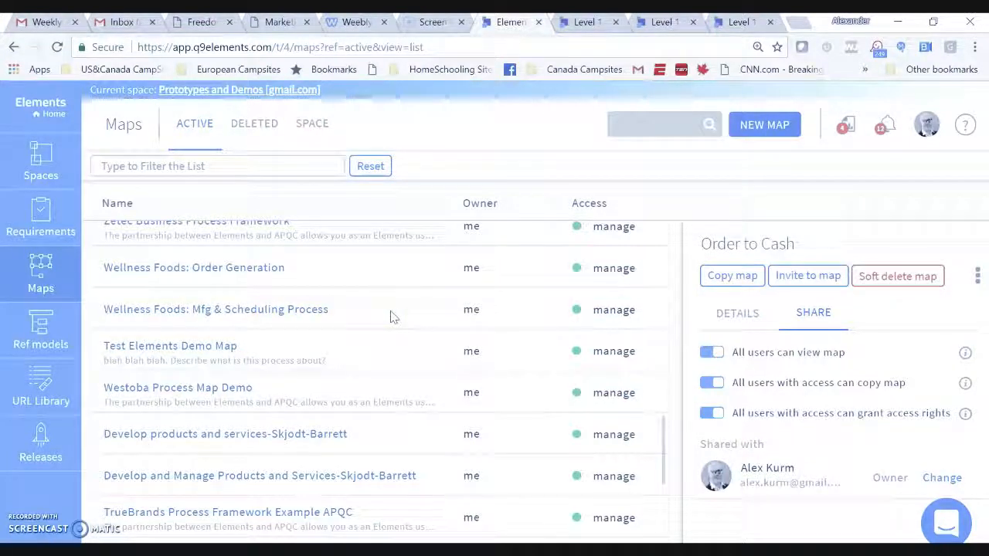
left_click(45, 153)
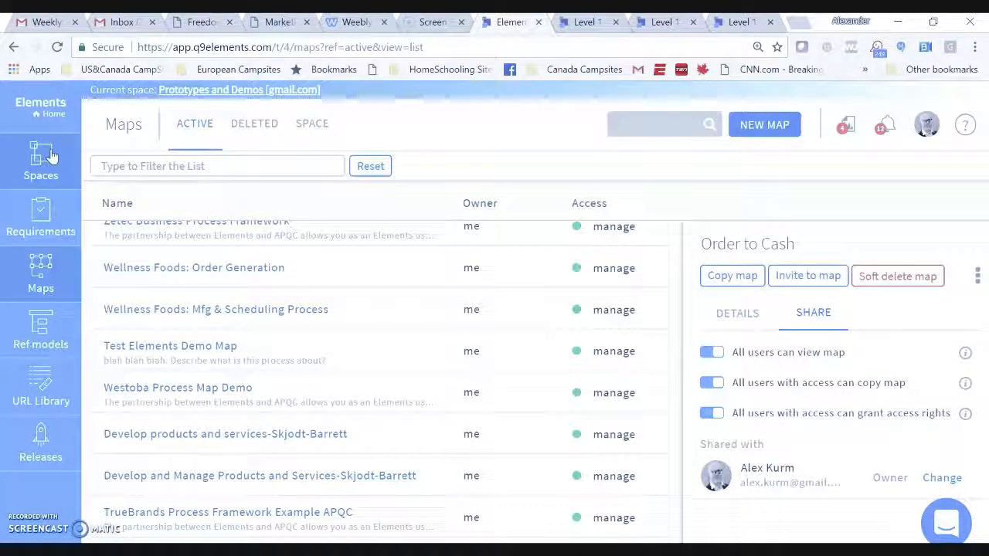
left_click(43, 271)
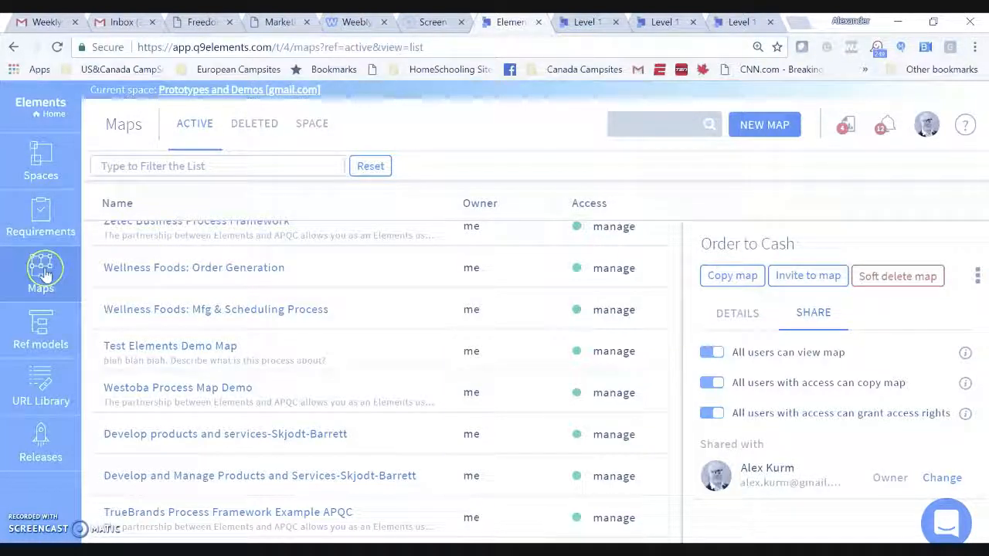
left_click(45, 276)
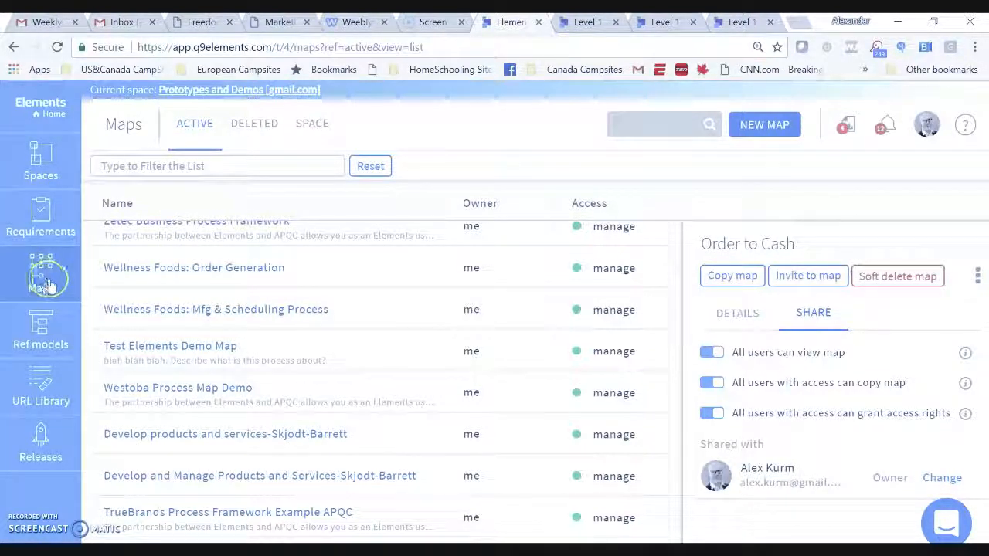
left_click(62, 209)
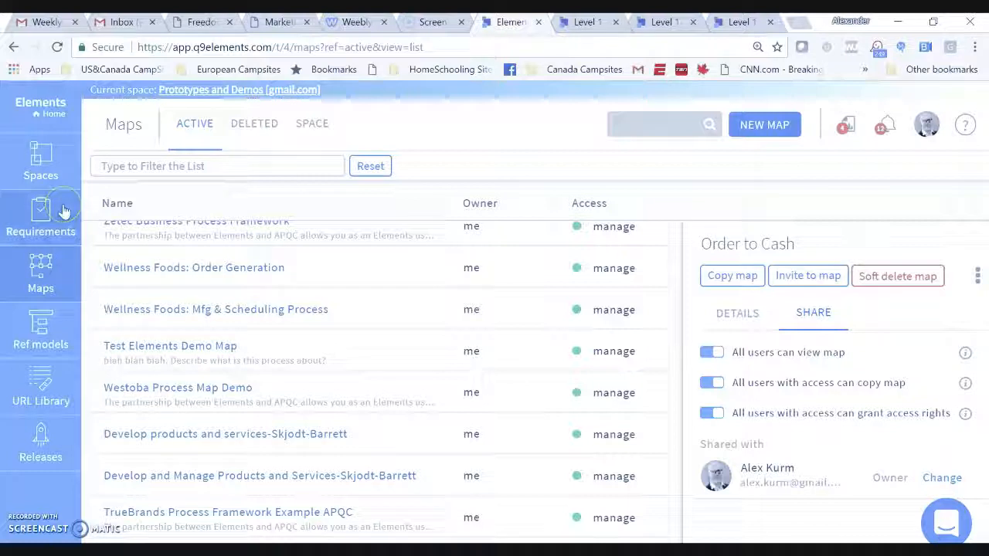
left_click(75, 281)
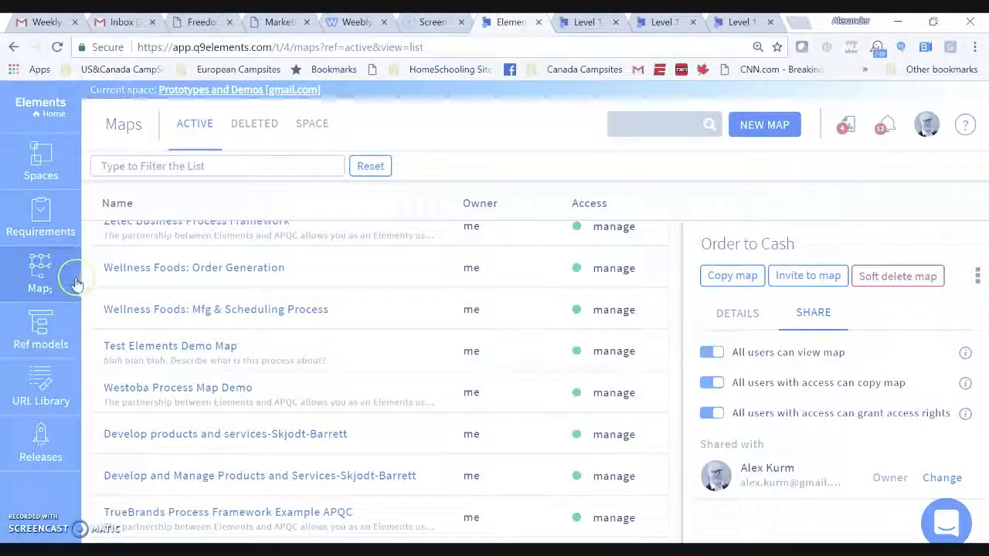
left_click(59, 326)
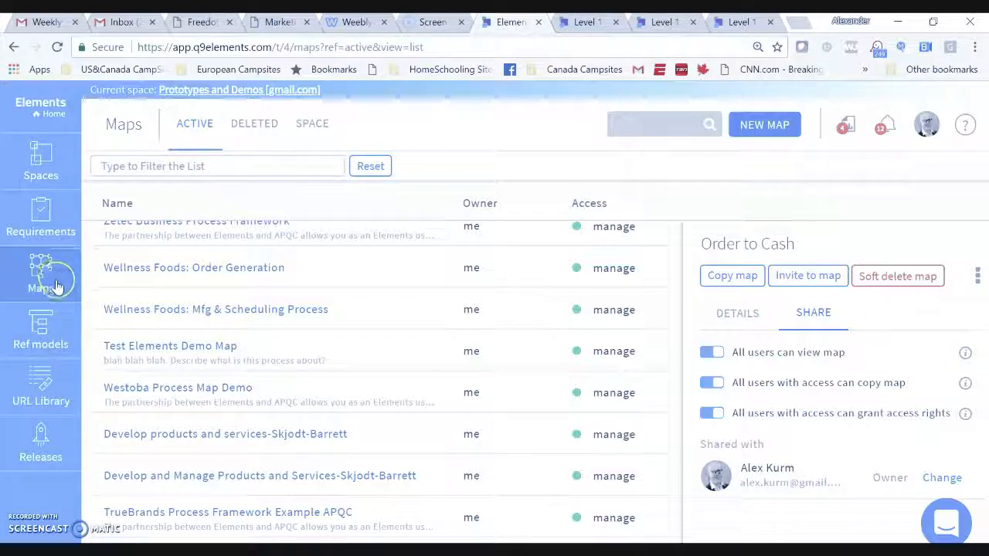
Browse the list of active maps and switch to the open Order to Cash diagram
scroll(379, 349, "down", 3)
scroll(376, 349, "up", 5)
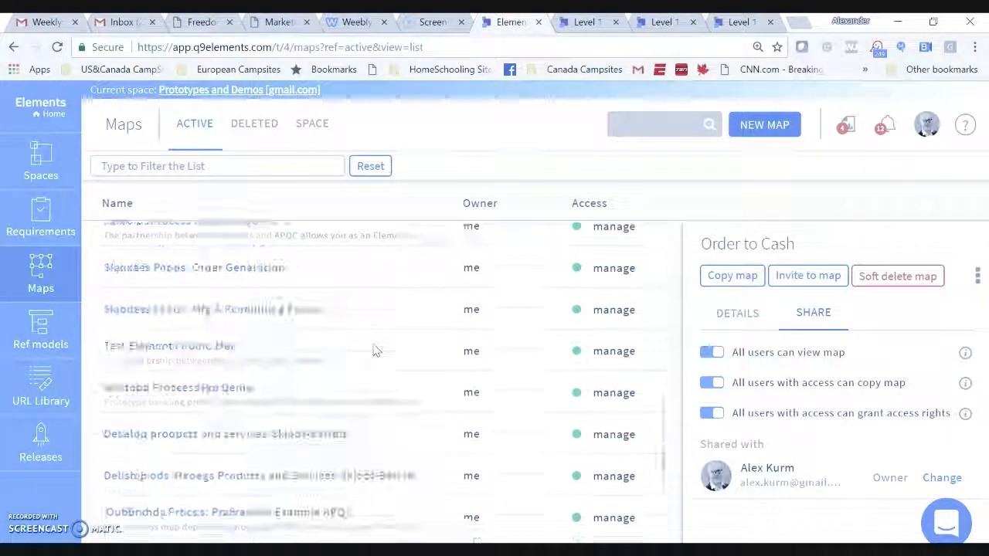
scroll(376, 349, "up", 6)
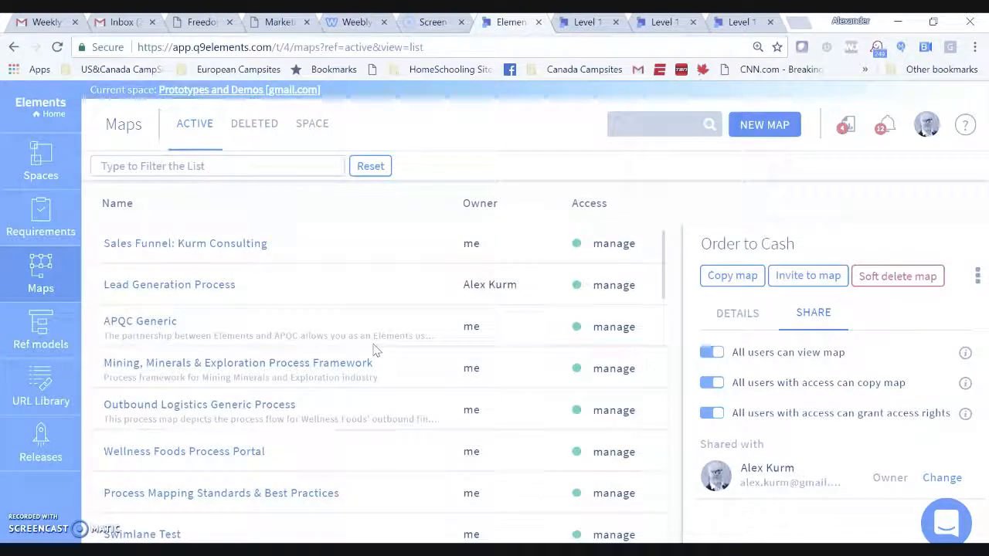
scroll(373, 349, "down", 4)
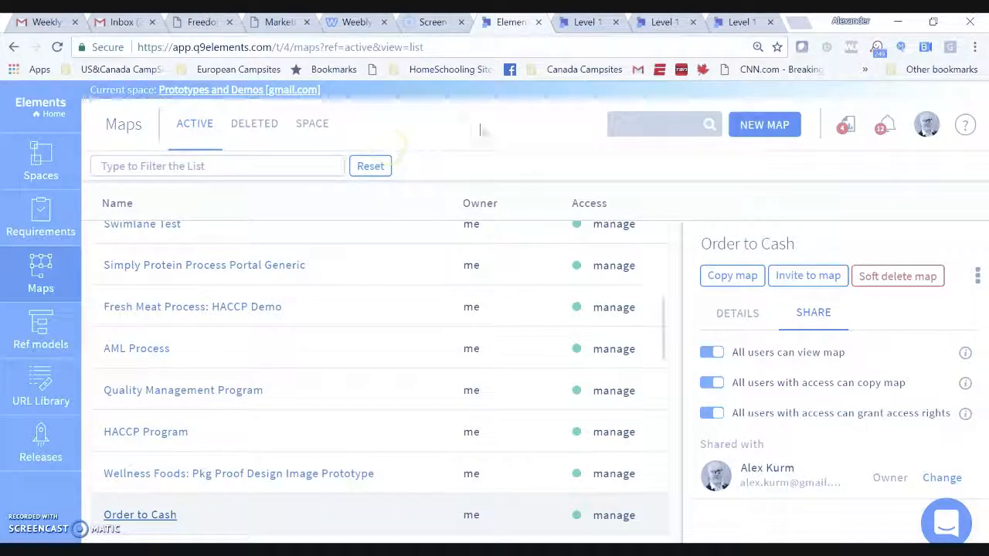
left_click(584, 24)
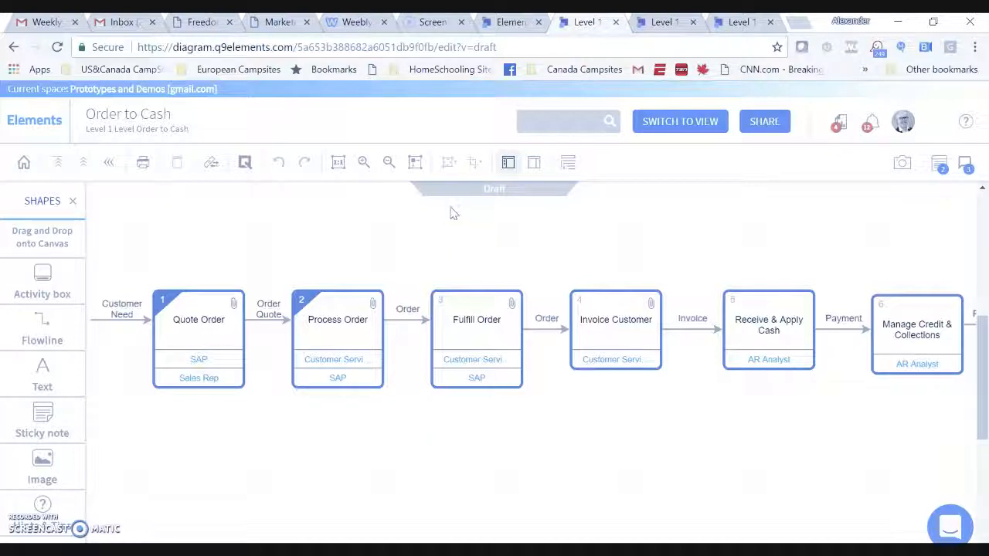
Drill down from the Process Order activity into its lower-level diagram
left_click(346, 338)
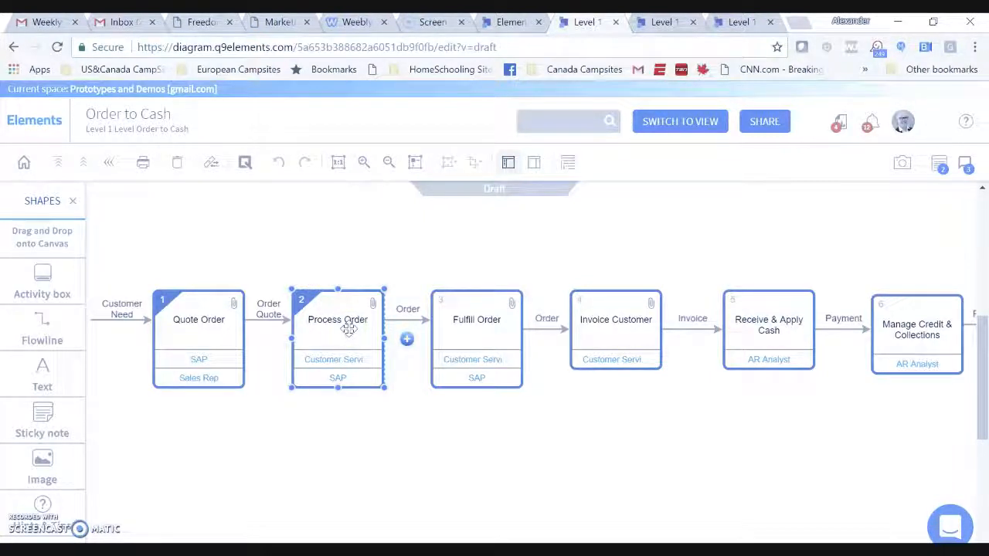
double_click(303, 304)
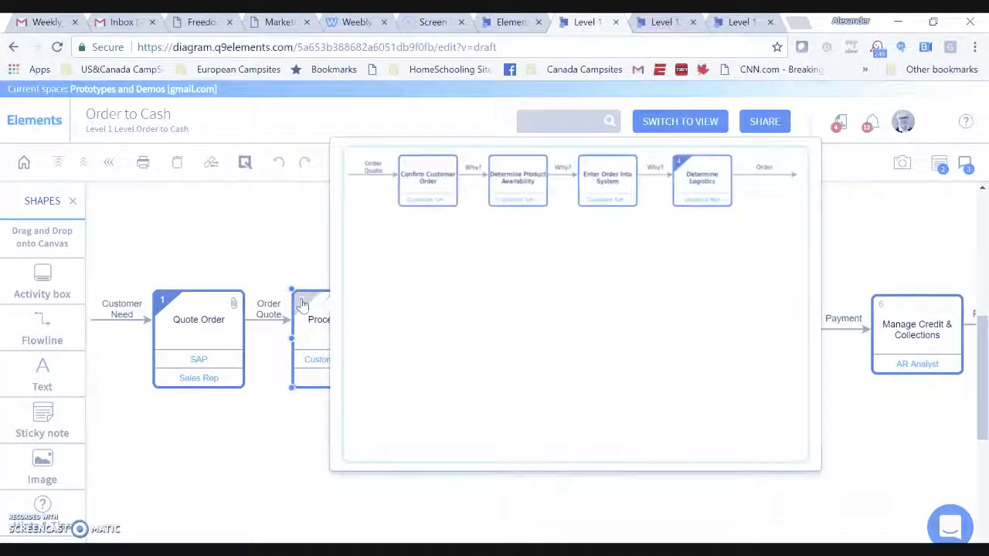
left_click(302, 305)
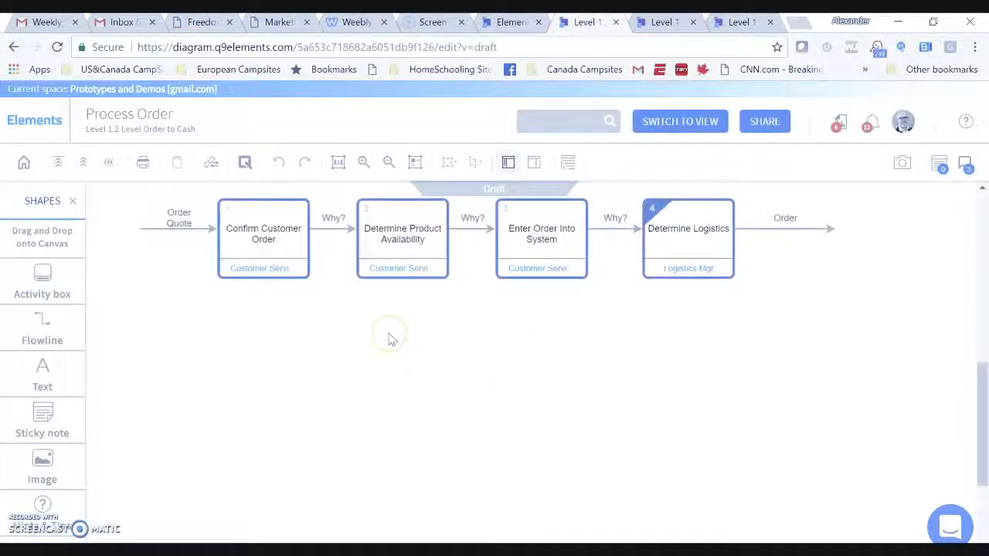
scroll(498, 366, "up", 1)
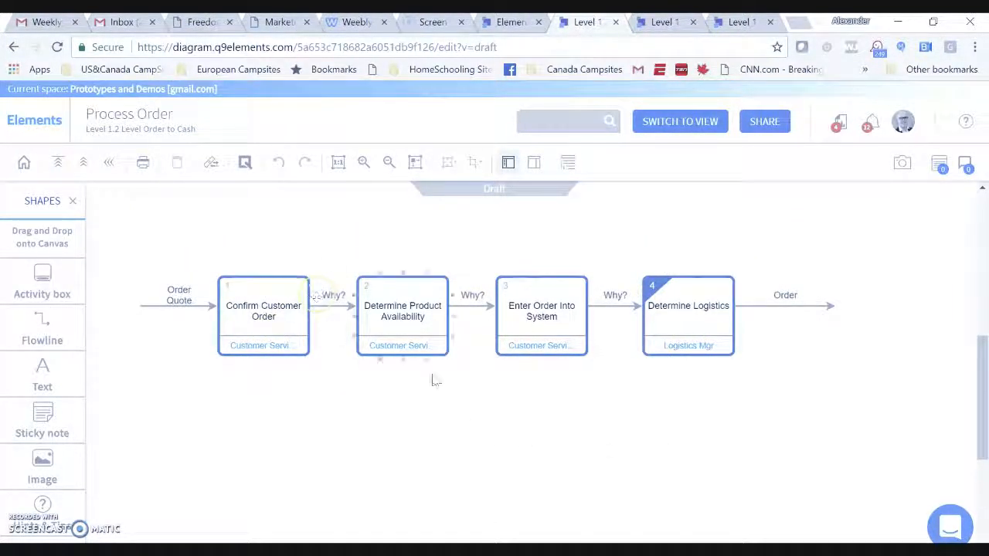
Preview the diagram beneath Determine Logistics, and return to the top-level Order to Cash diagram
left_click(662, 298)
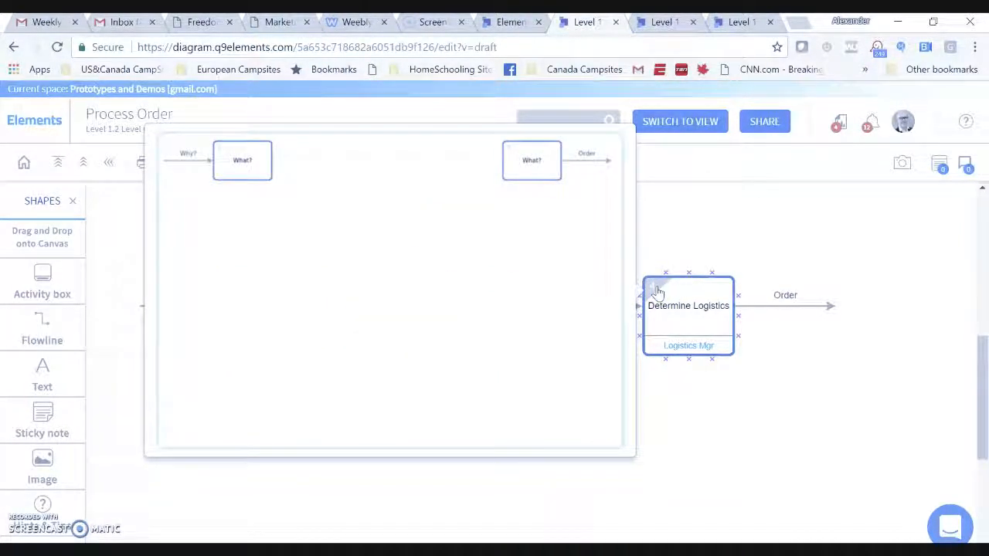
left_click(78, 168)
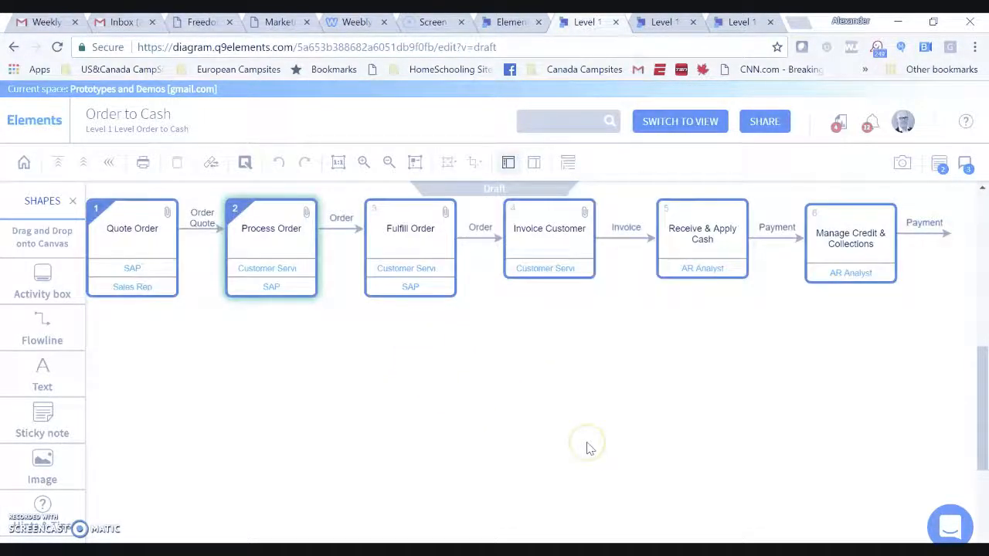
scroll(587, 442, "up", 1)
left_click_drag(504, 403, 539, 409)
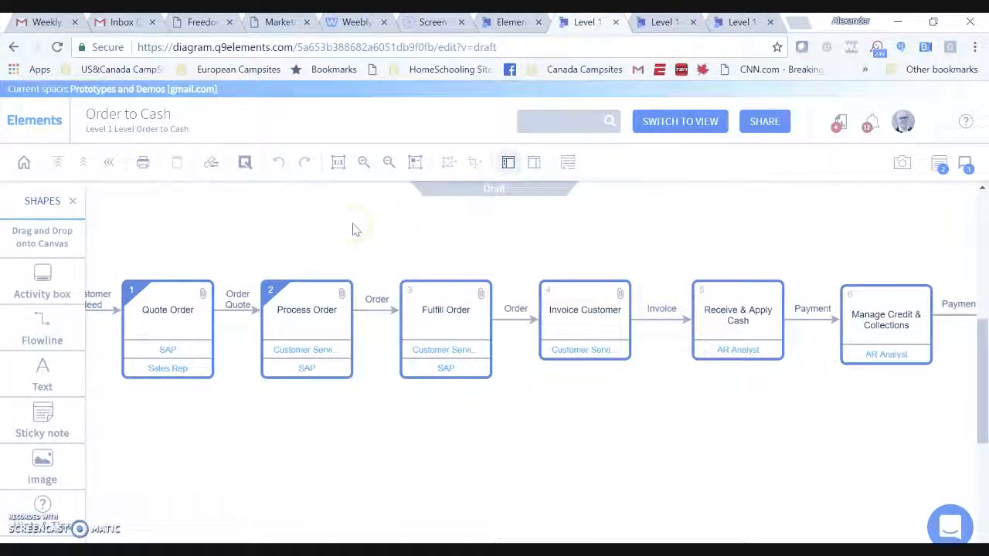
Review the Order to Cash diagram's details, from its intent to its creation date, and close them
left_click(531, 162)
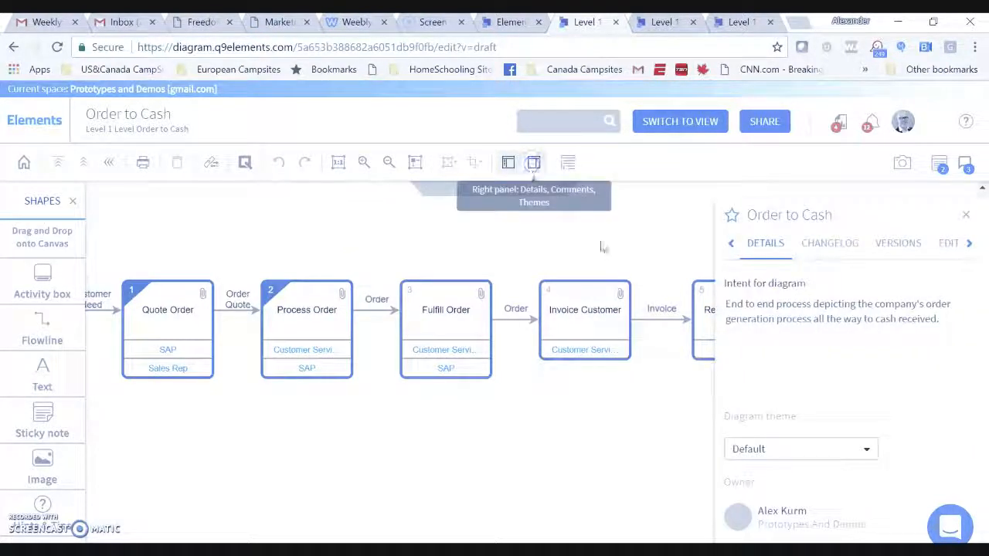
left_click(899, 365)
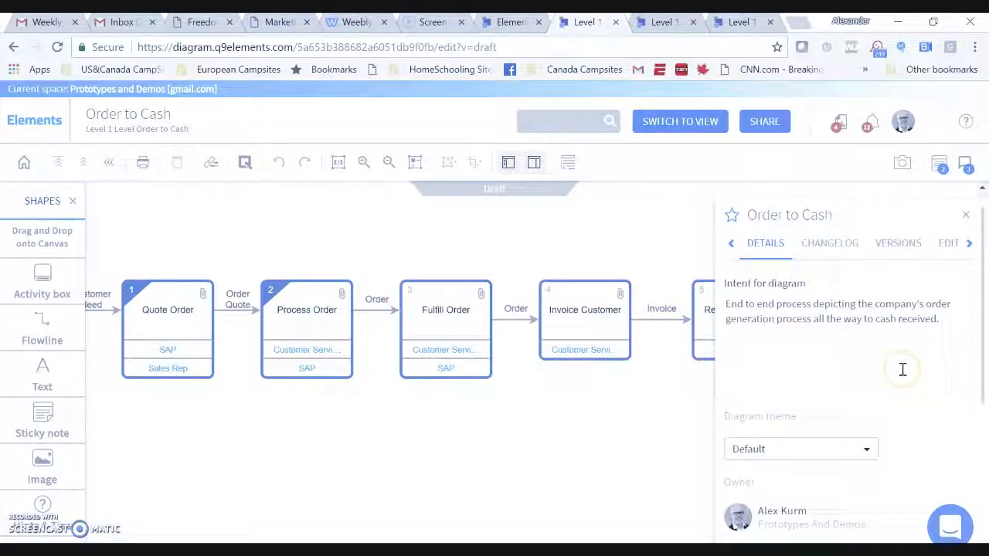
scroll(902, 369, "down", 3)
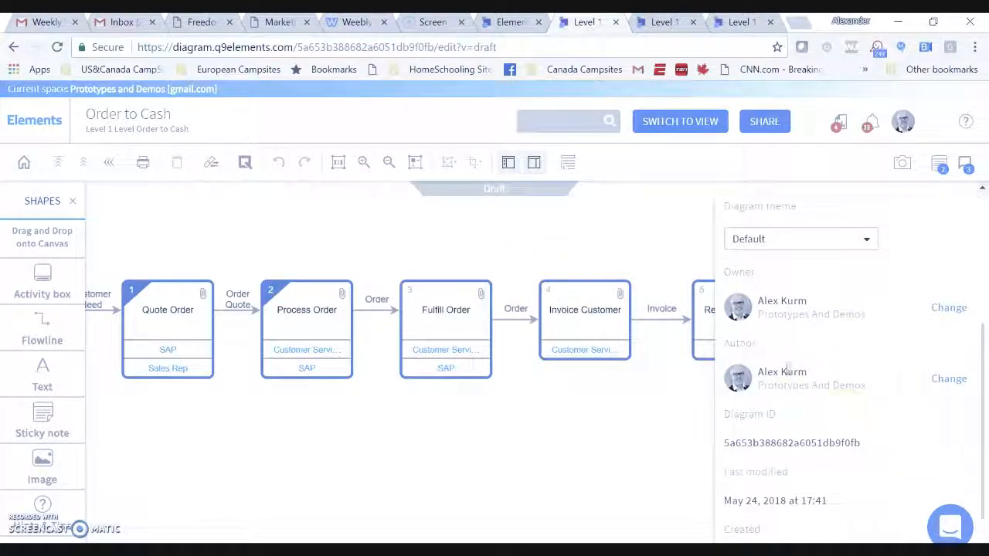
scroll(819, 408, "down", 2)
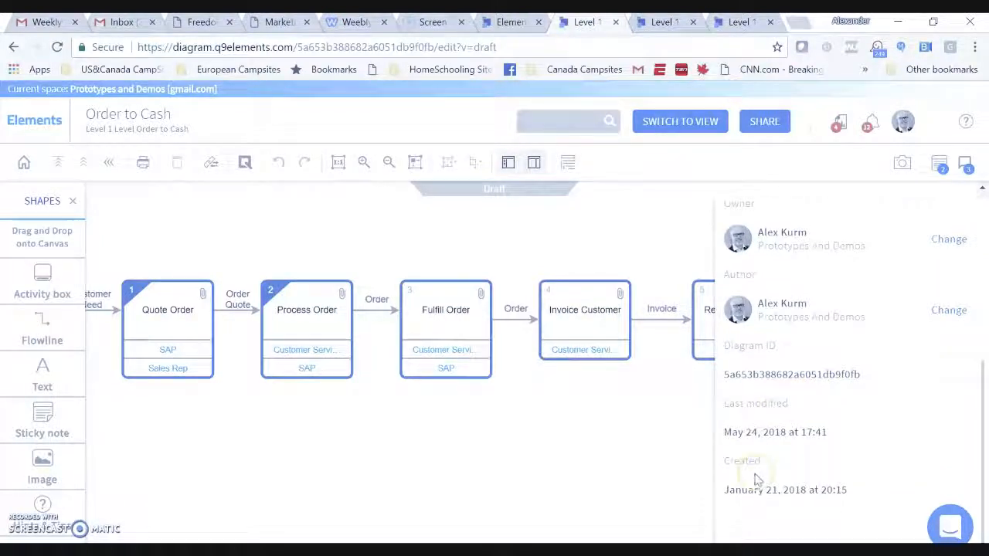
scroll(886, 474, "up", 3)
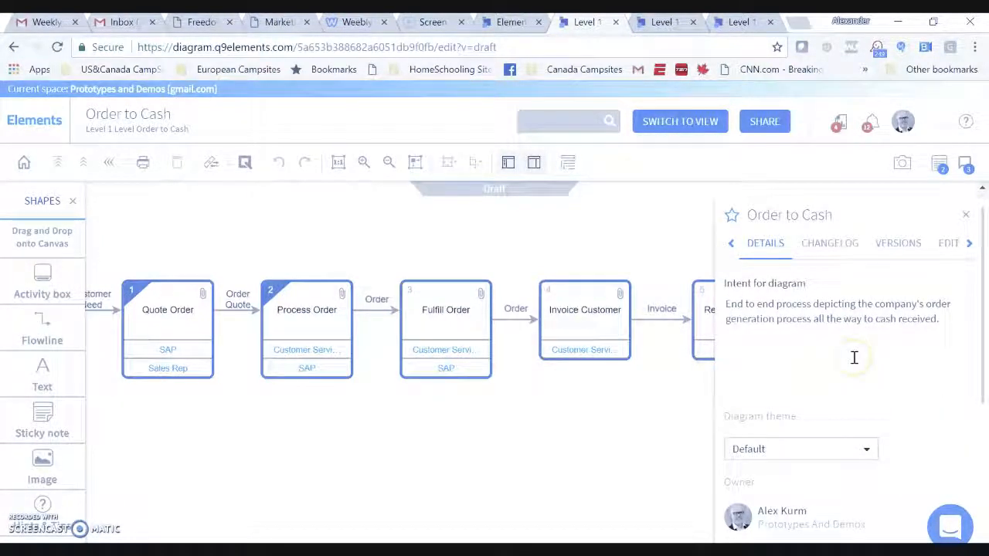
left_click(970, 244)
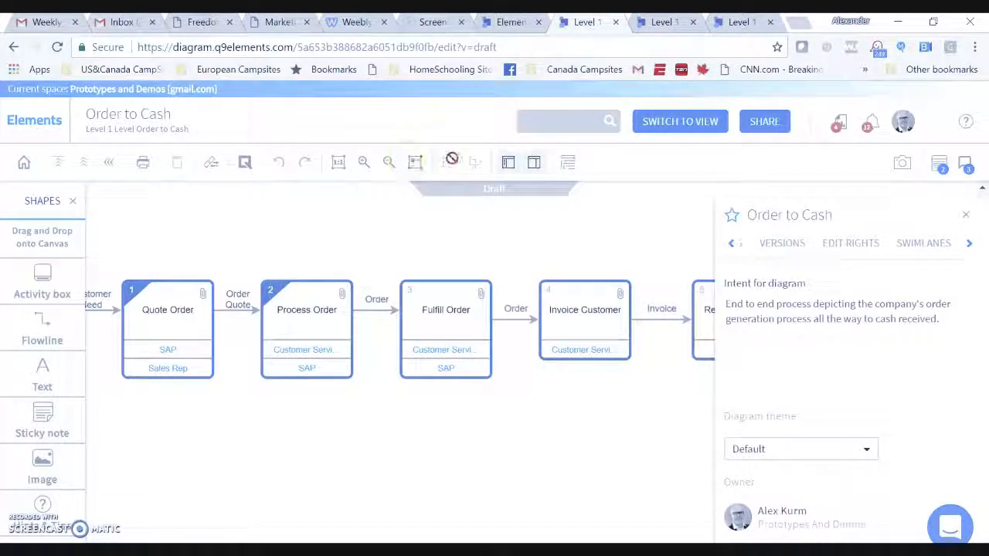
left_click(968, 220)
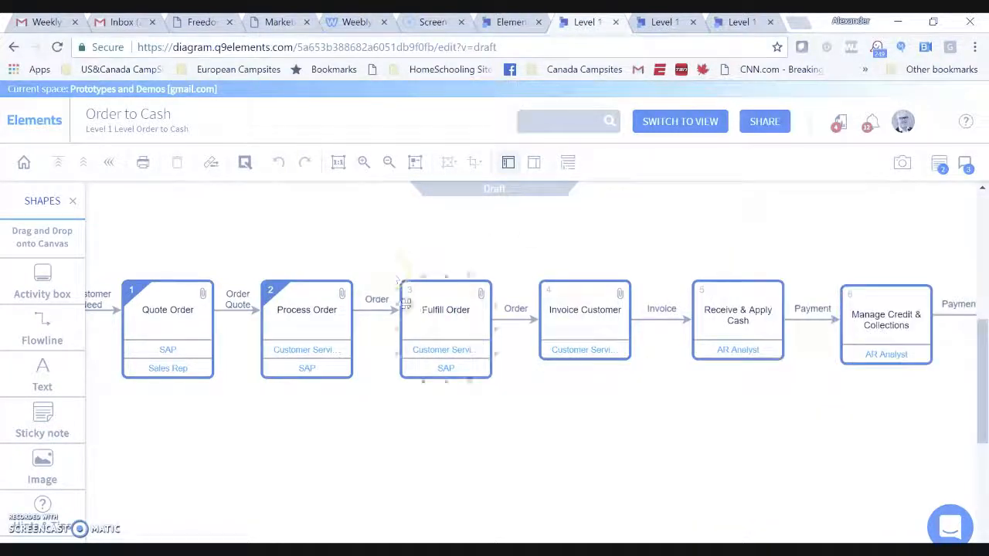
Show the attachments and links of the Fulfill Order activity and of the Quote Order activity
left_click(442, 338)
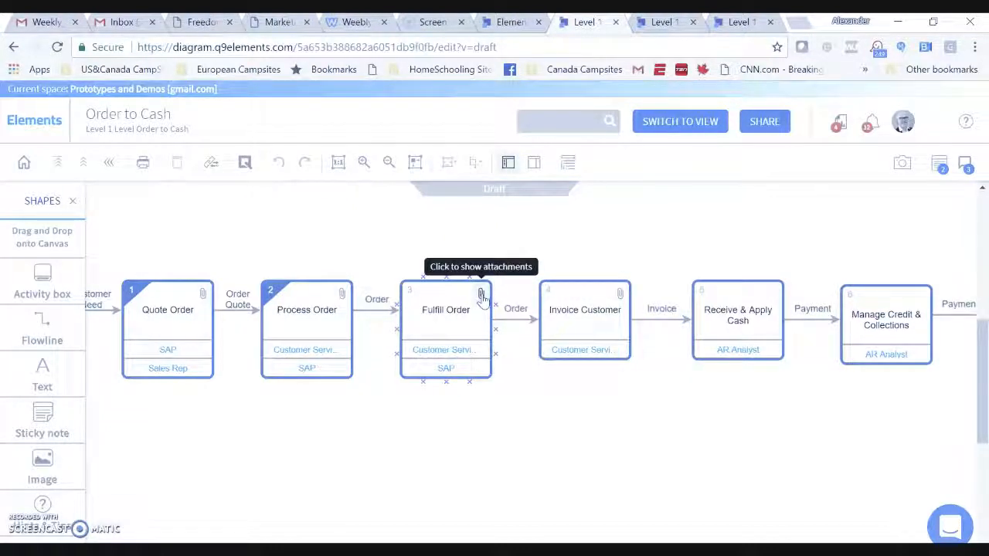
left_click(481, 295)
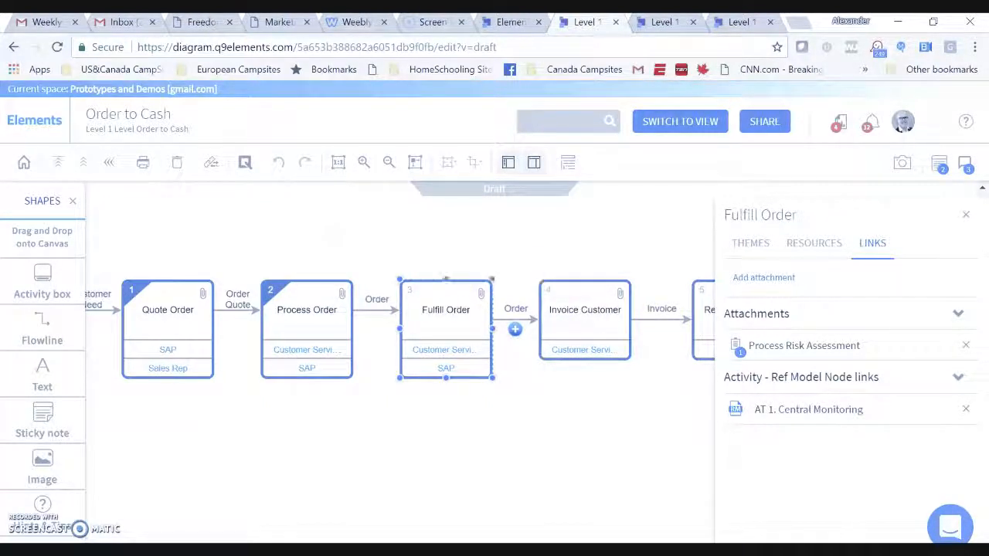
left_click(199, 295)
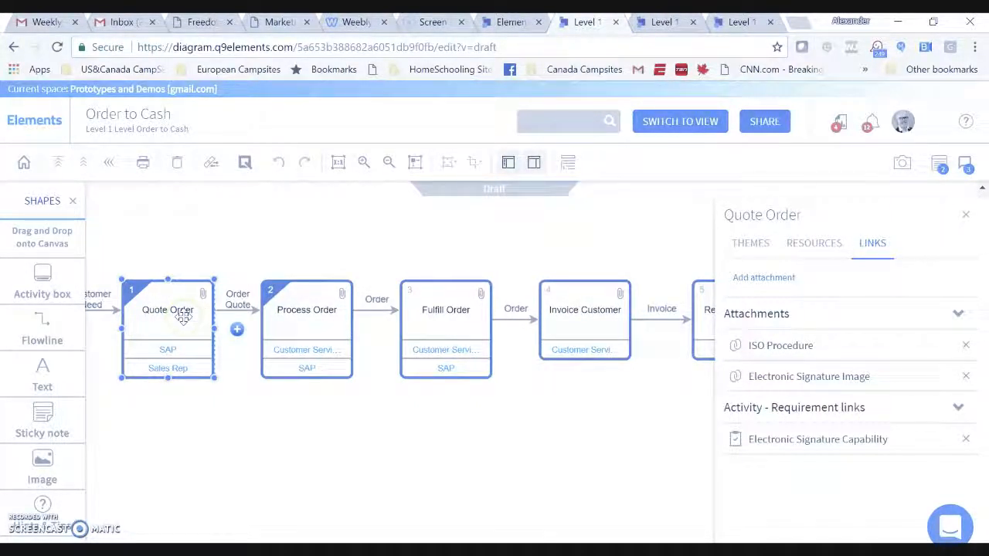
View the details of Quote Order's ISO Procedure attachment, close them without updating, and deselect the activity
left_click(827, 345)
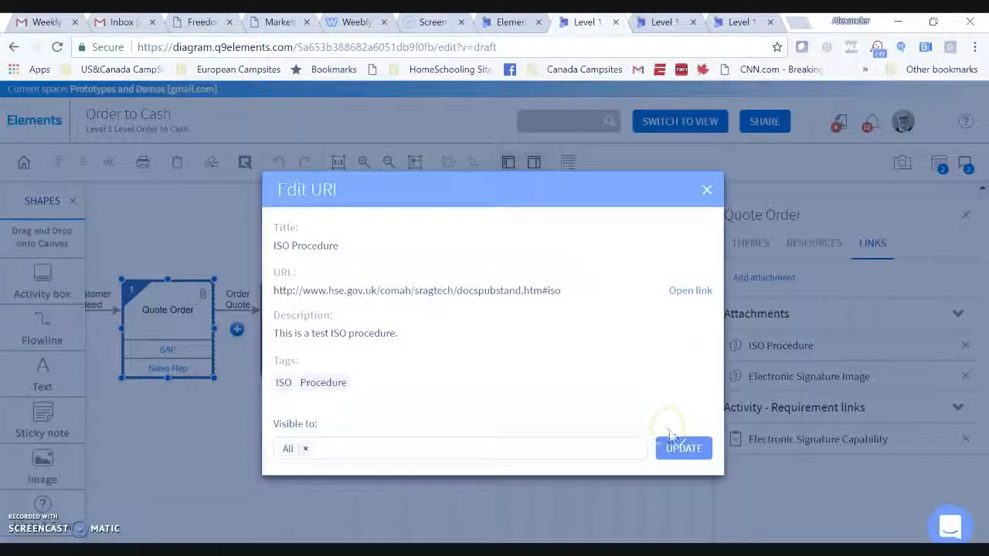
left_click(707, 191)
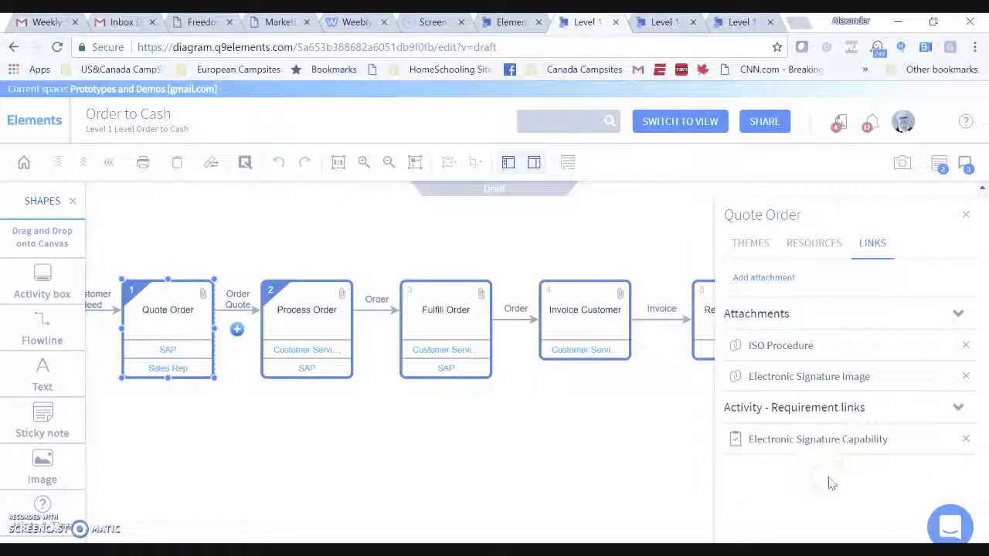
left_click(389, 225)
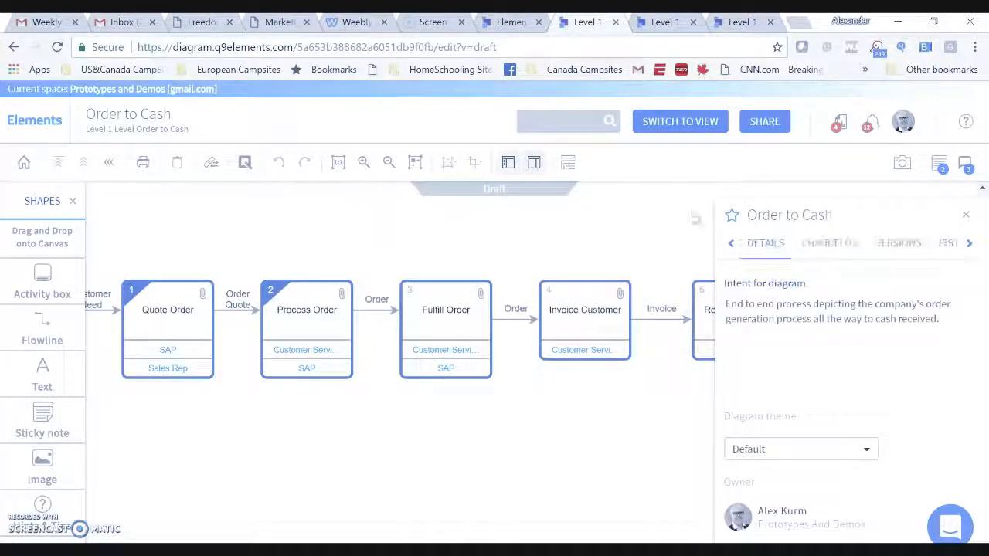
Start a new record in the Process Risk Assessment attached to the Fulfill Order activity
left_click(481, 294)
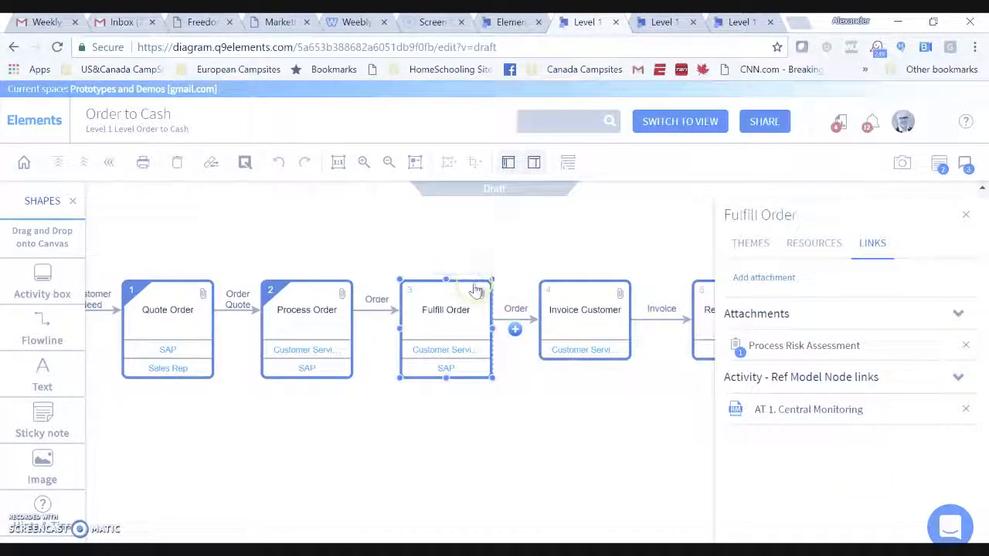
left_click(817, 347)
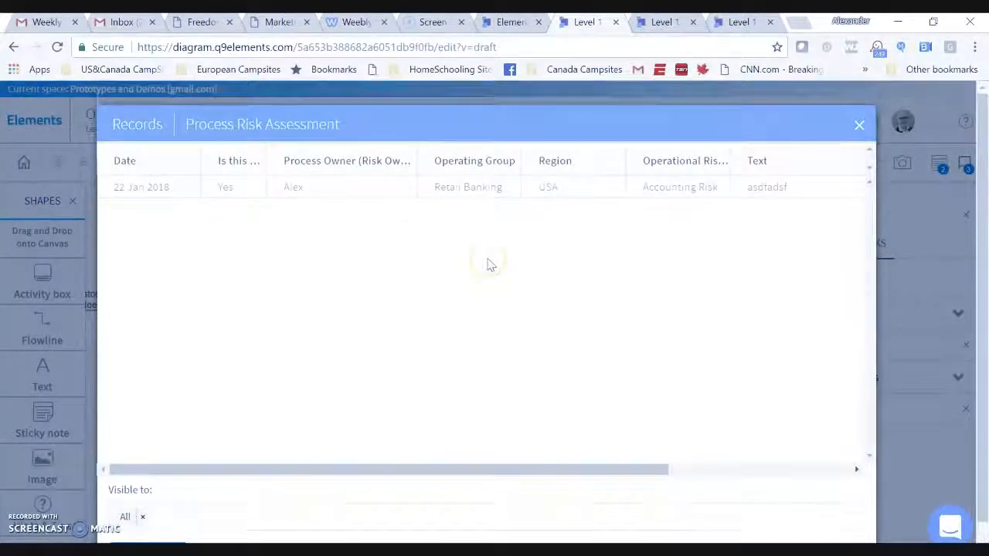
scroll(487, 265, "down", 1)
left_click(155, 518)
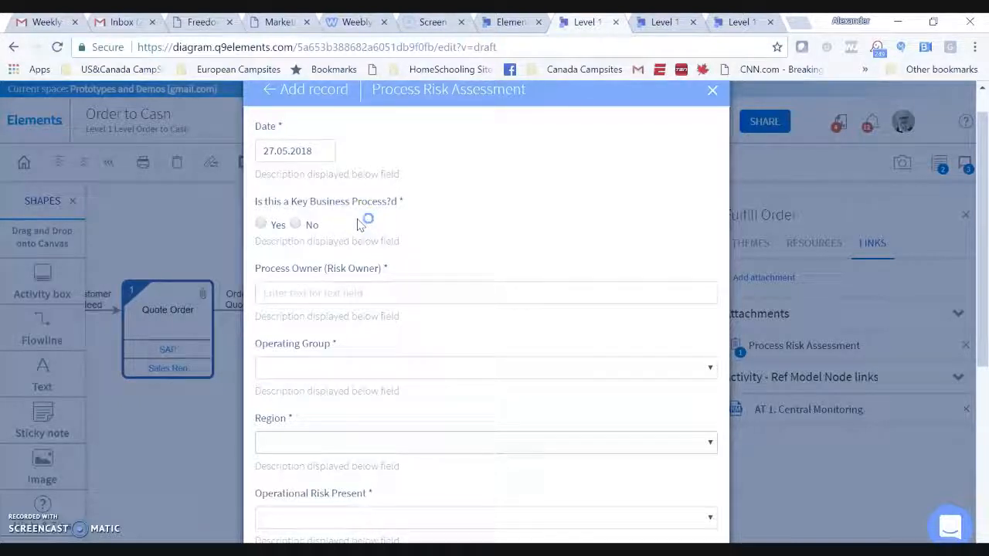
Mark the risk record as a key business process, fill in the process owner's name, and set the operating group to Retail Banking
left_click(260, 224)
left_click(289, 294)
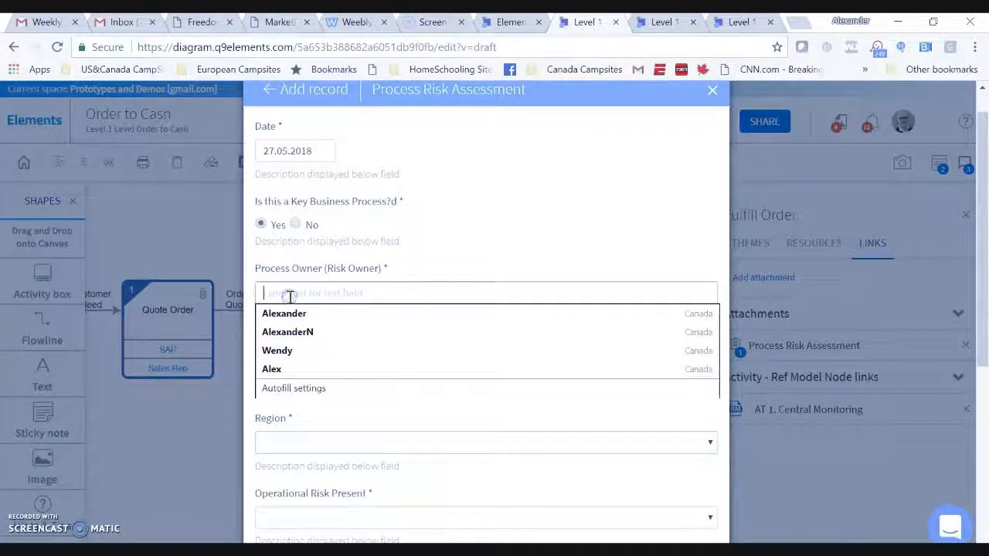
left_click(280, 368)
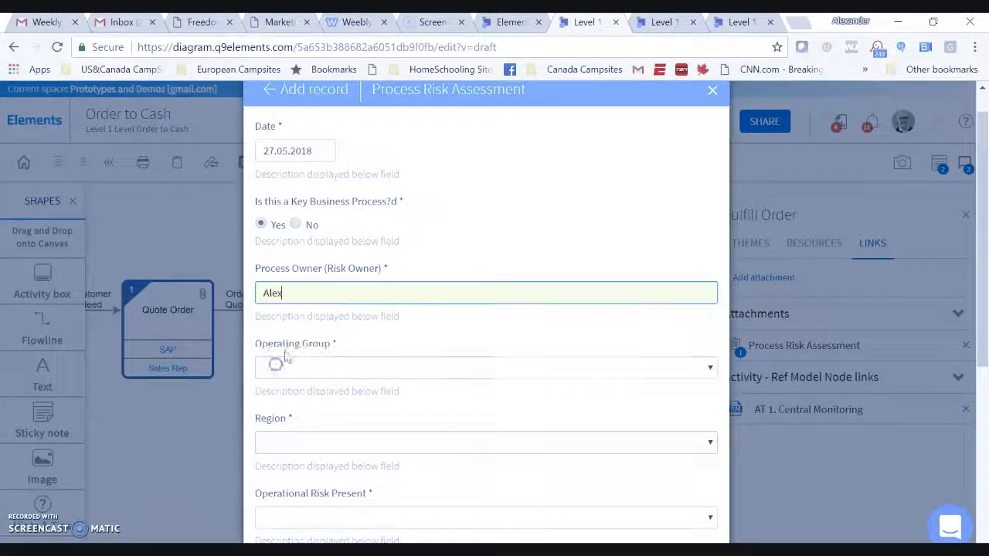
left_click(390, 368)
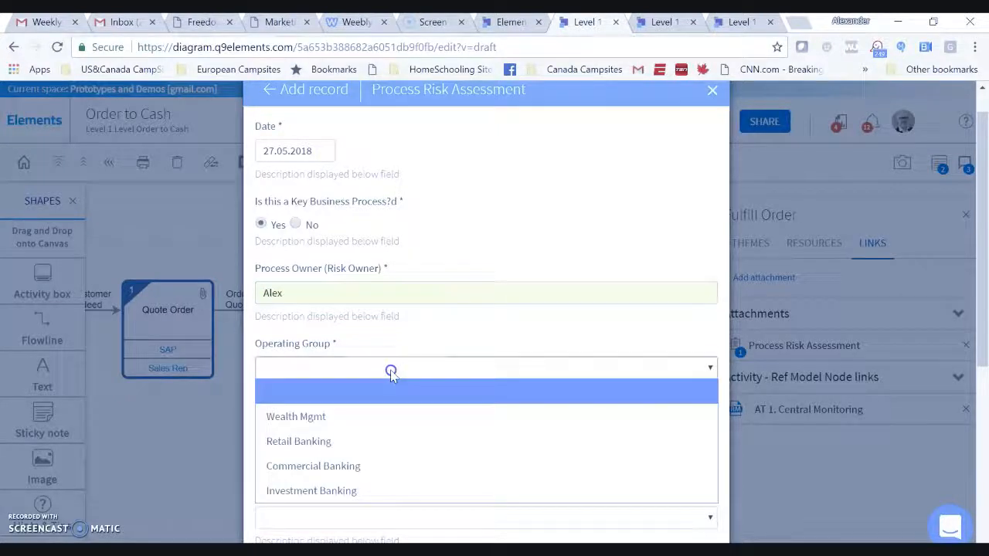
left_click(383, 438)
Set the record's region to USA and operational risk to Fraud Risk, and enter asdf as its text
left_click(414, 443)
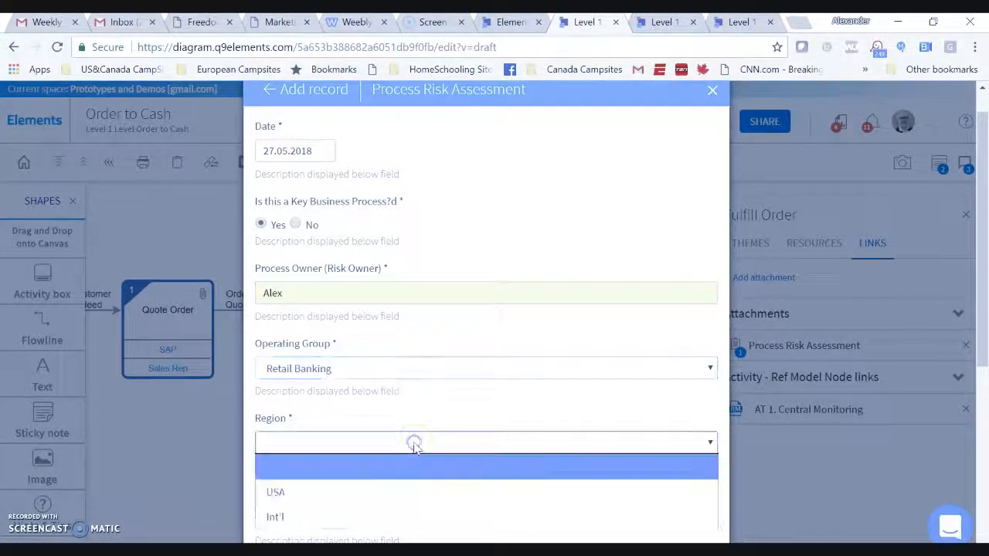
left_click(406, 499)
scroll(411, 481, "down", 1)
left_click(412, 442)
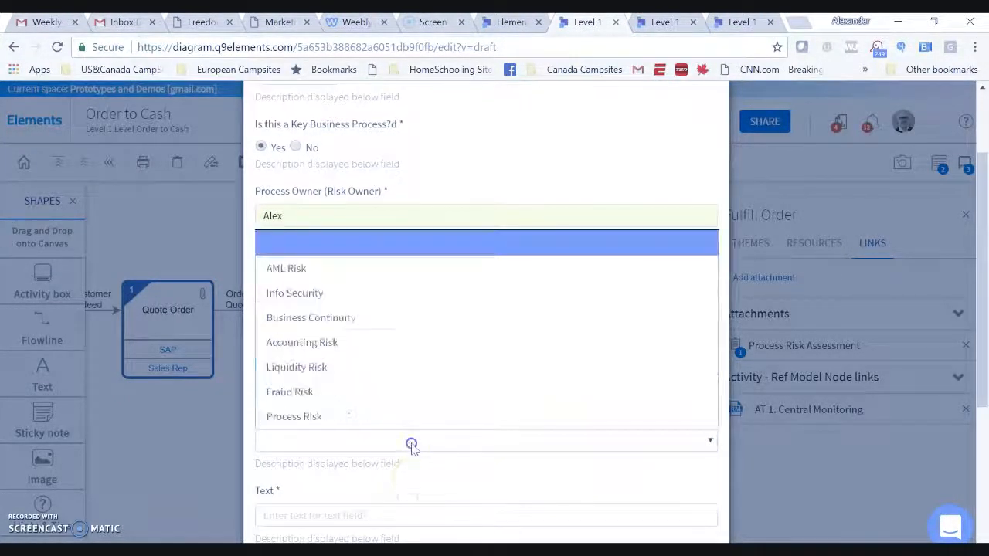
left_click(406, 391)
scroll(402, 371, "down", 3)
left_click(377, 276)
type("asdf")
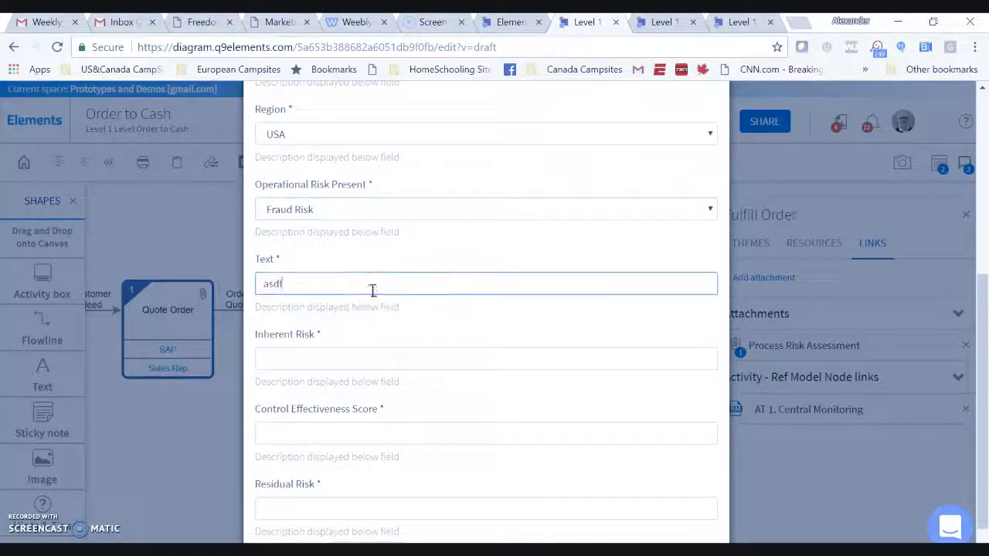
Enter Inherent Risk 3, Control Effectiveness Score 2 and Residual Risk 4, add the record, and close the records and Fulfill Order details
left_click(384, 363)
type("3")
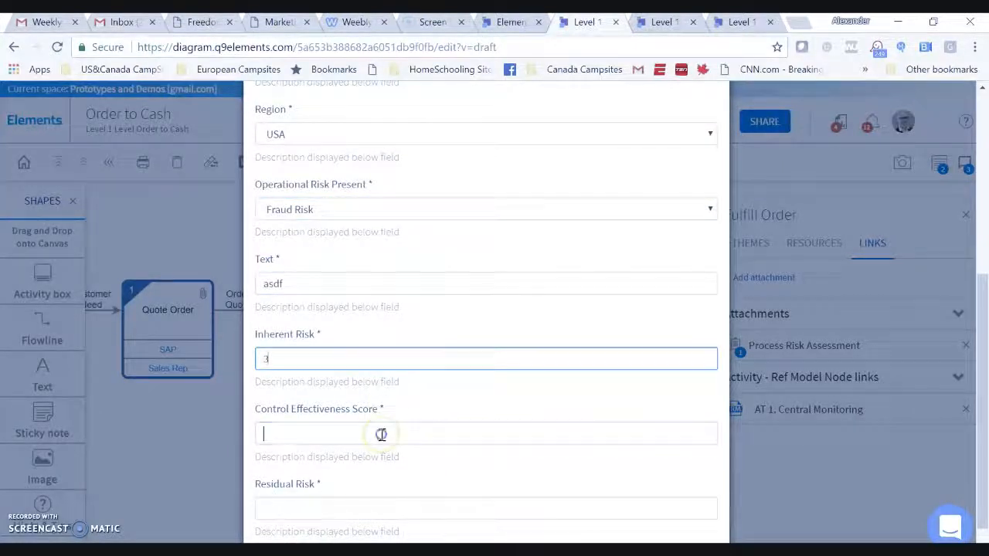
left_click(379, 433)
type("2")
scroll(378, 441, "down", 1)
left_click(375, 457)
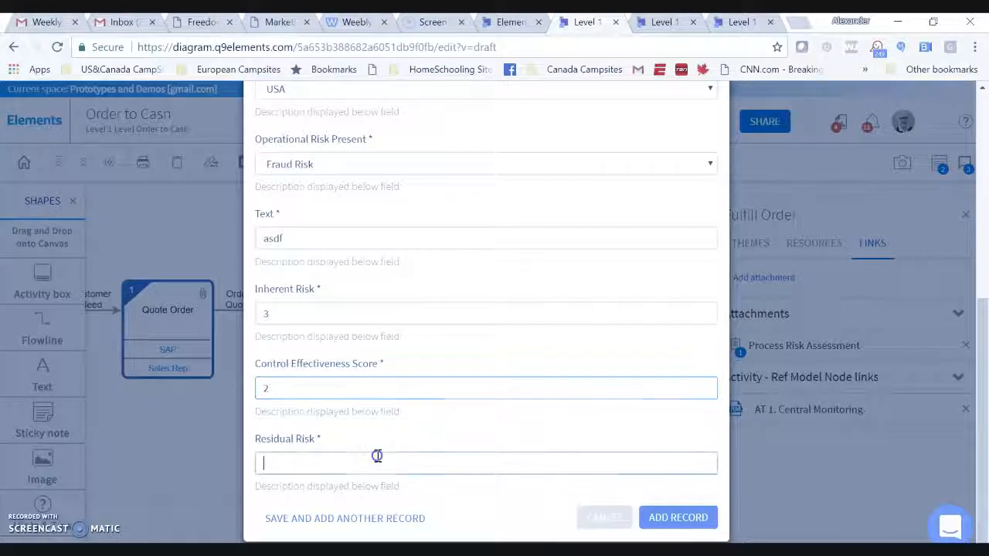
type("4")
left_click(658, 515)
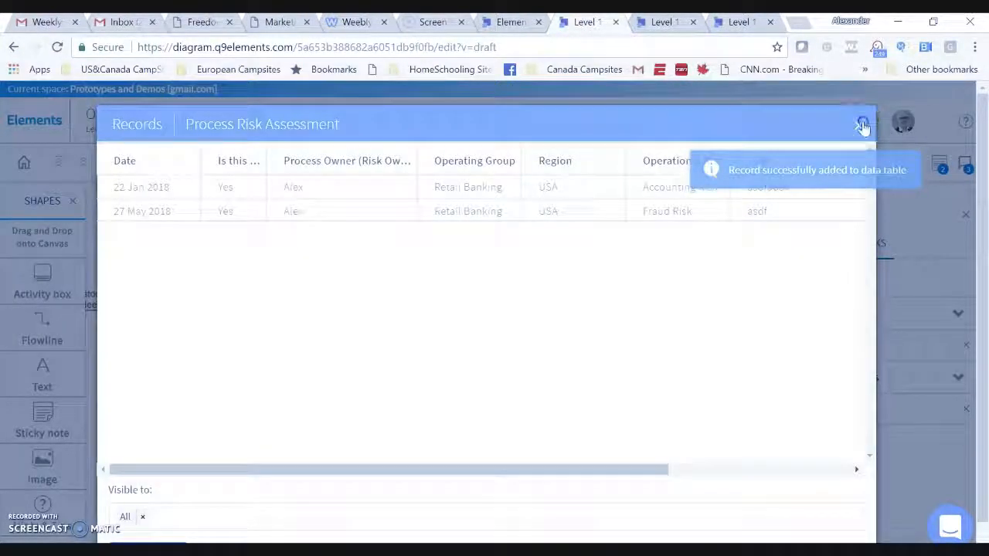
left_click(860, 125)
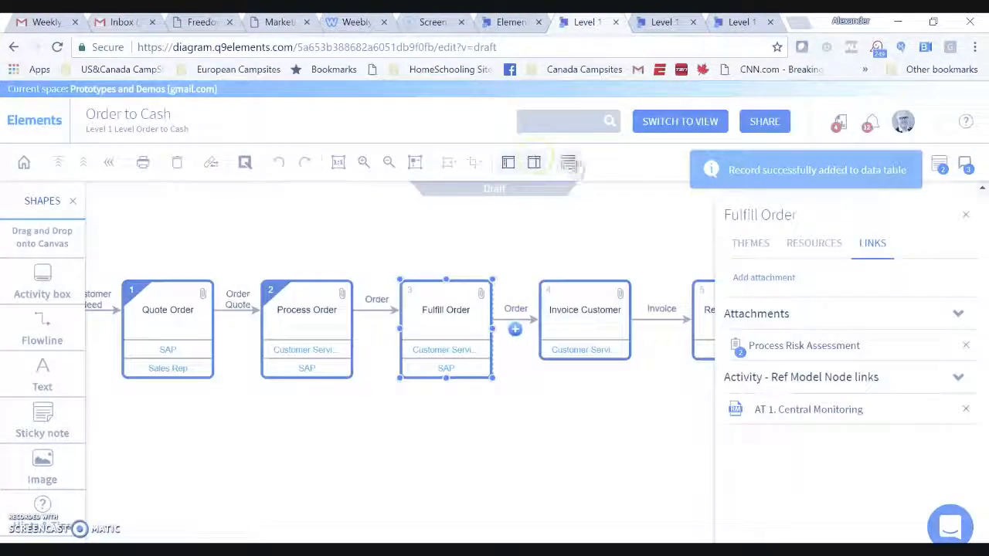
left_click(963, 205)
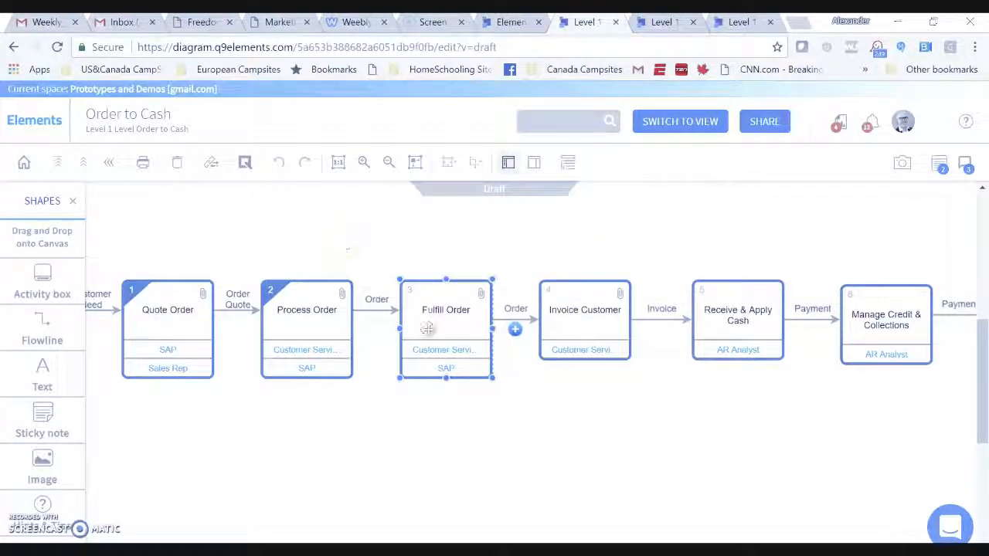
In the TestMap diagram, add four activity boxes: two below Step 1 and two in the space above Step 4 and Step 6
left_click(670, 25)
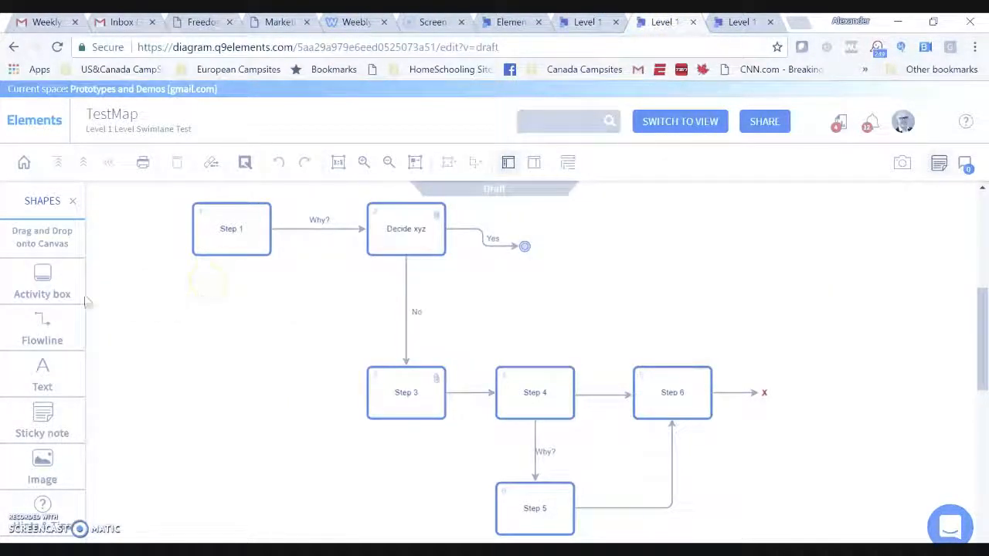
left_click_drag(42, 278, 214, 294)
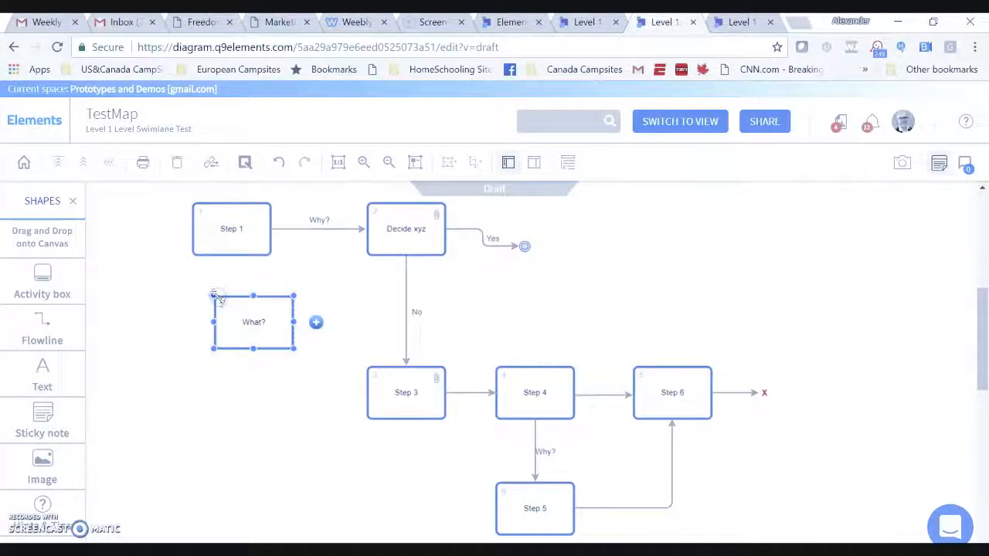
left_click_drag(66, 302, 183, 368)
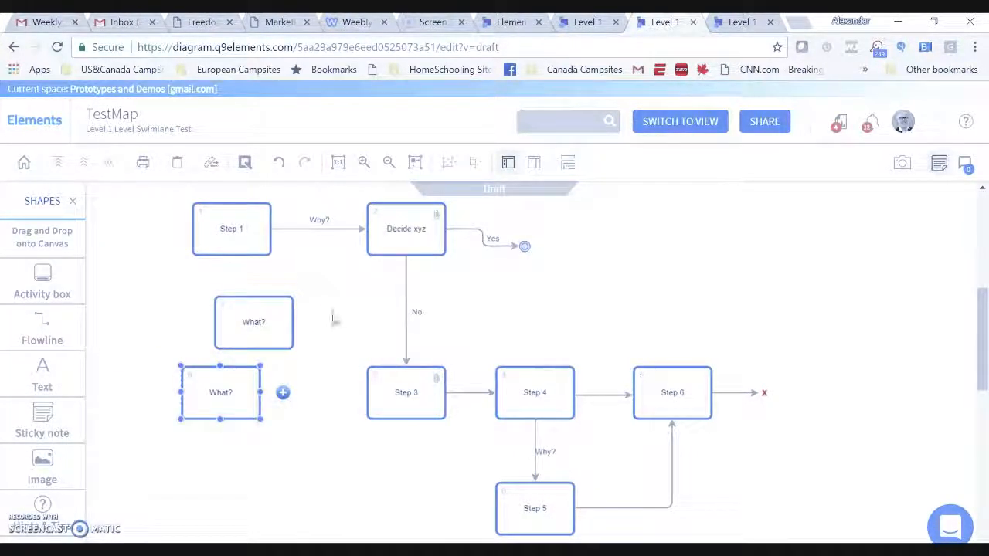
double_click(556, 296)
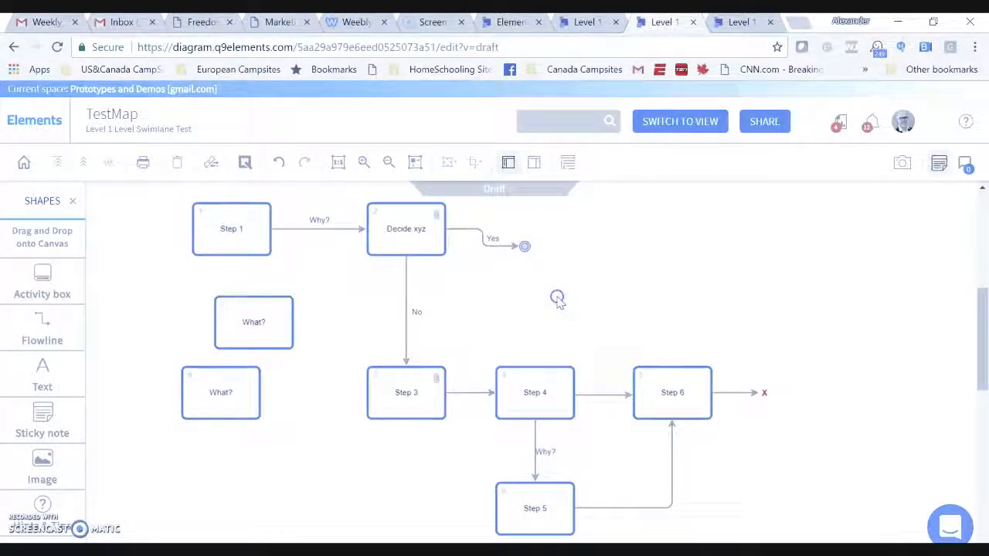
double_click(669, 291)
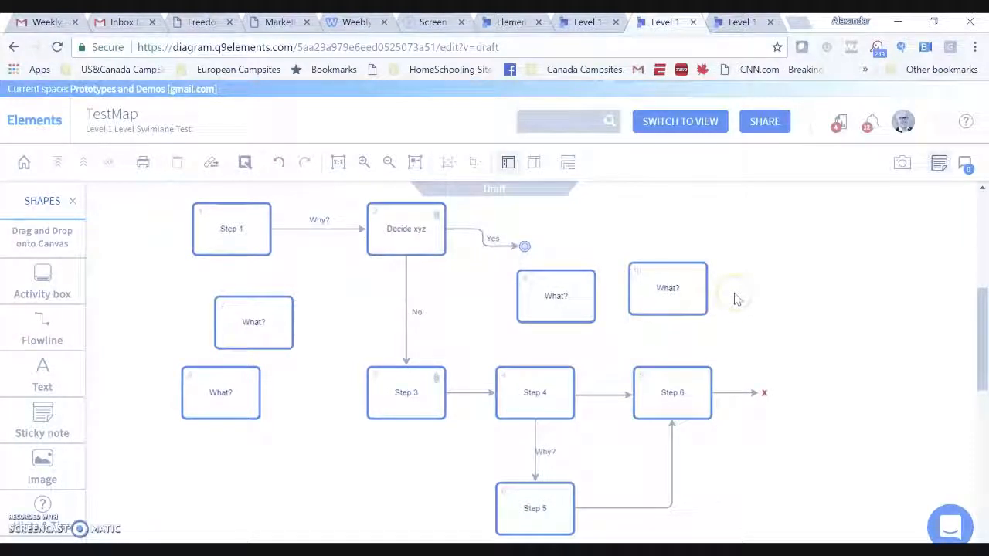
Connect the new activity box above Step 6 to Step 6 with a flowline, and place a text element below the lower box under Step 1
left_click(693, 290)
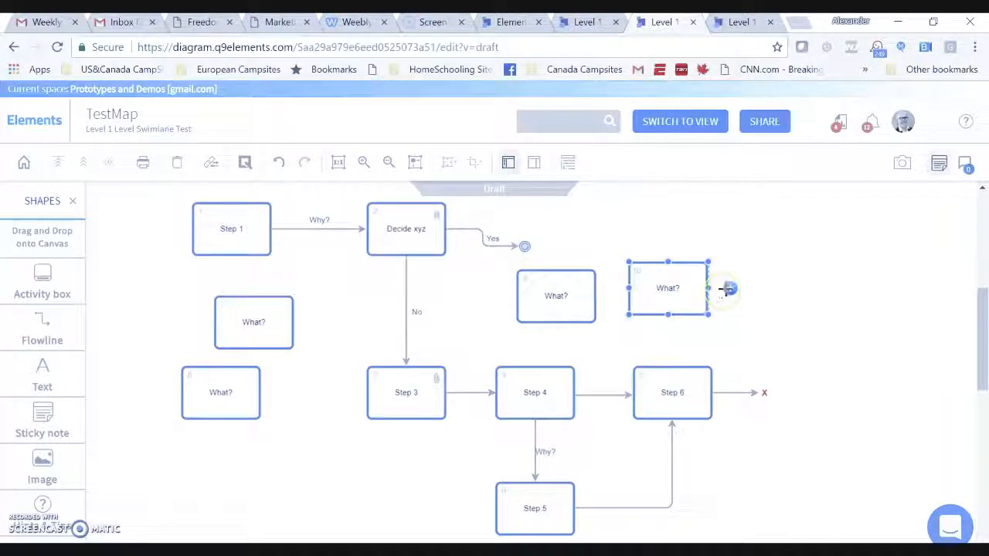
left_click_drag(730, 288, 674, 375)
left_click(761, 318)
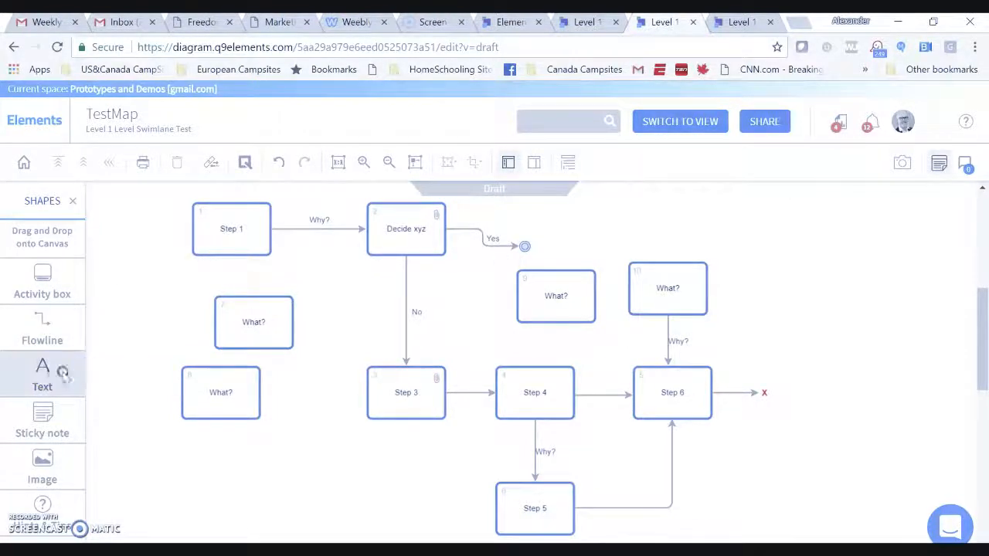
left_click_drag(58, 369, 160, 447)
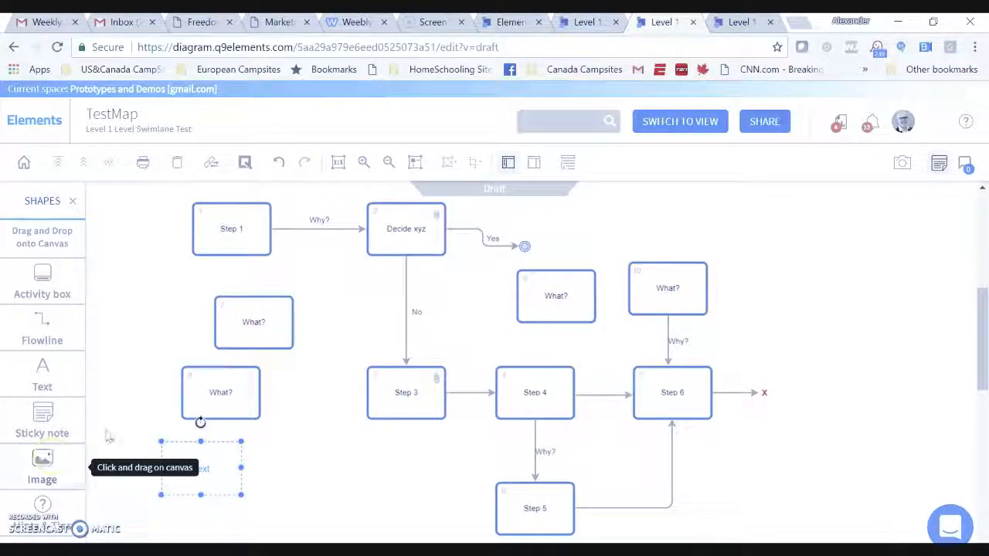
Place a sticky note beside the new activity box above Step 6 and delete it again
left_click_drag(44, 427, 732, 241)
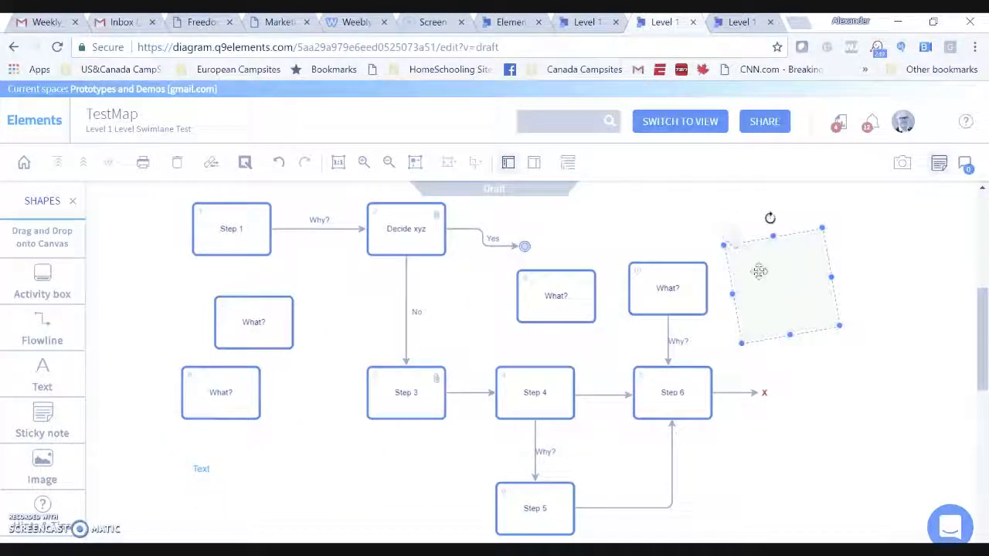
left_click(761, 275)
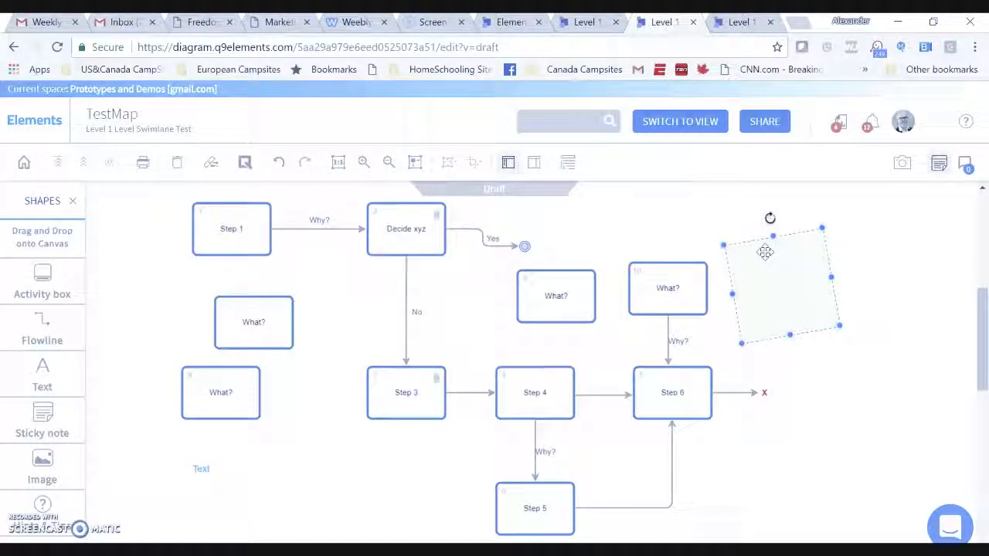
left_click(760, 253)
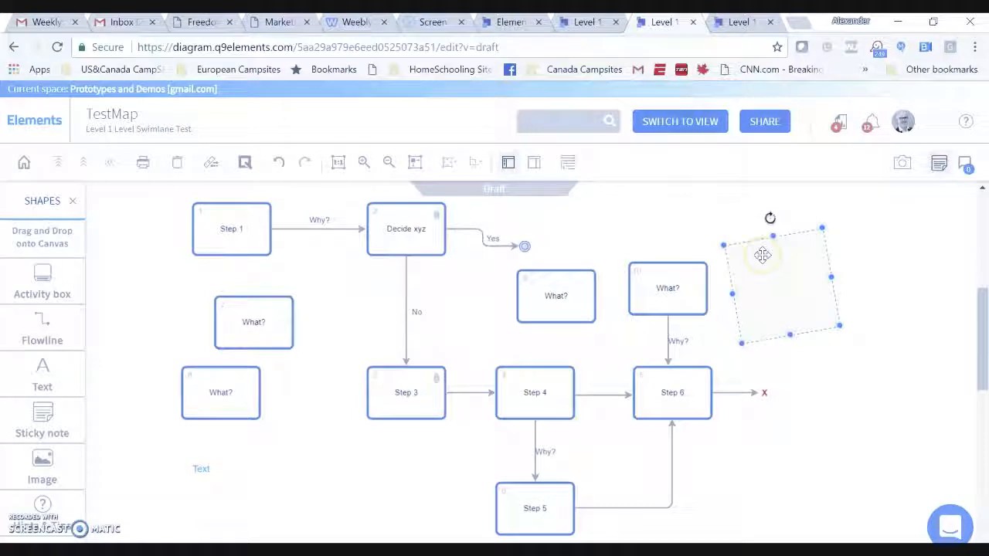
left_click(801, 275)
key("Delete")
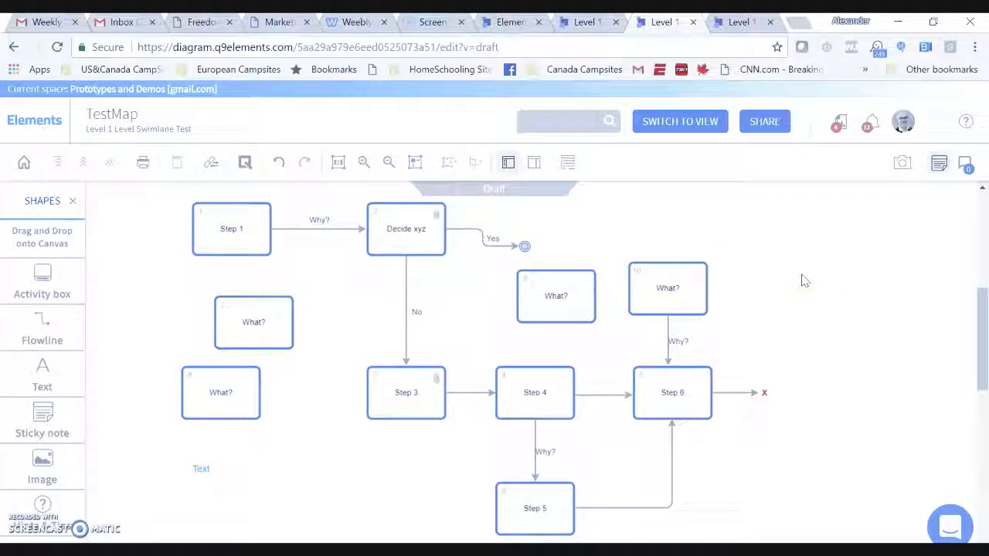
Show the swimlanes in the TestMap diagram and close the diagram's settings
left_click(534, 162)
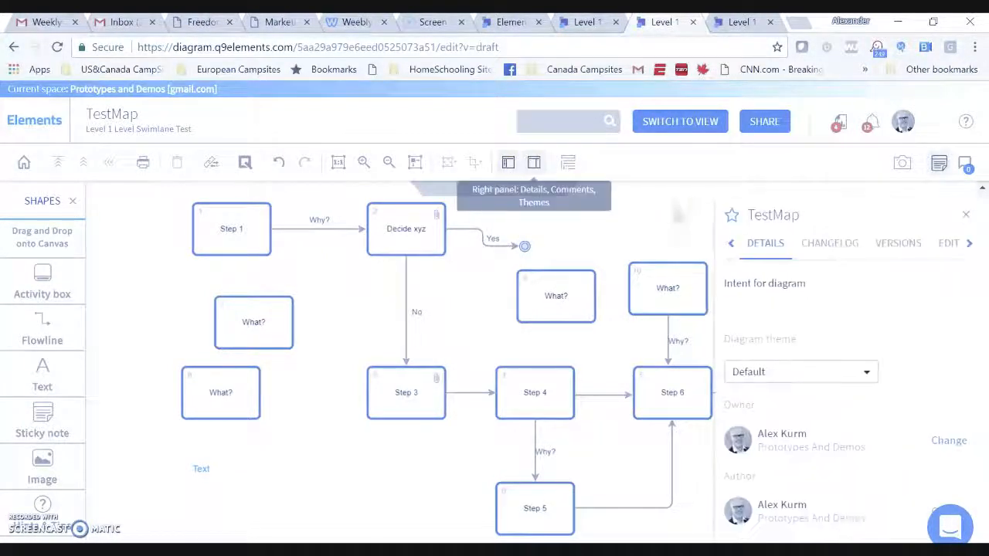
left_click(970, 244)
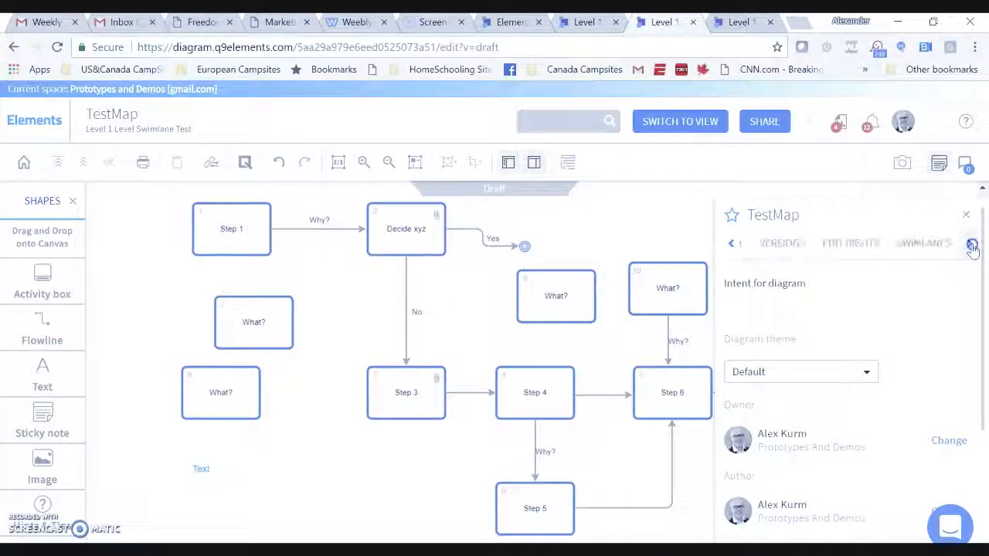
left_click(939, 244)
left_click(786, 282)
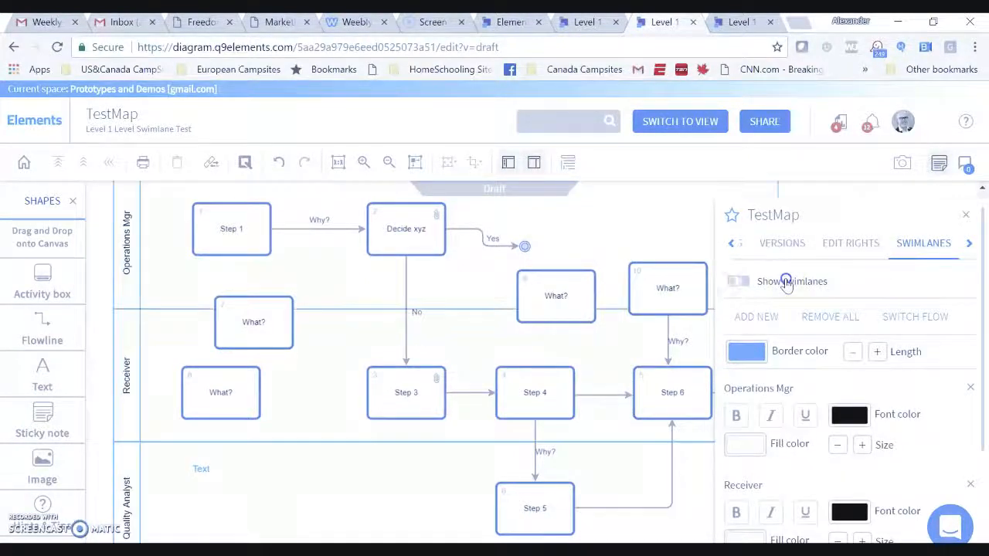
left_click(965, 214)
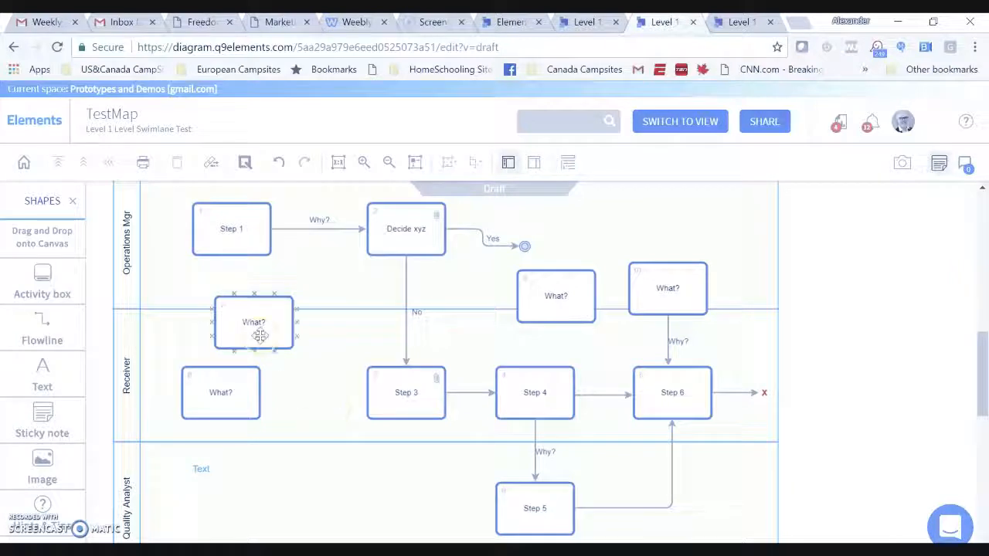
Rearrange three new activity boxes: one into the Quality Analyst lane, one slightly higher in Receiver, and one up within Operations Mgr
left_click_drag(263, 334, 330, 511)
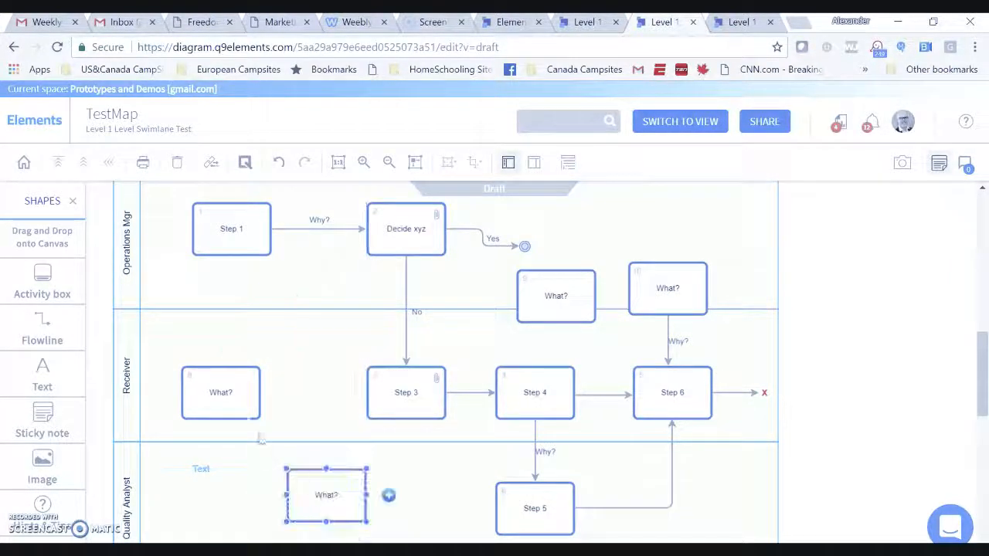
left_click_drag(230, 378, 256, 353)
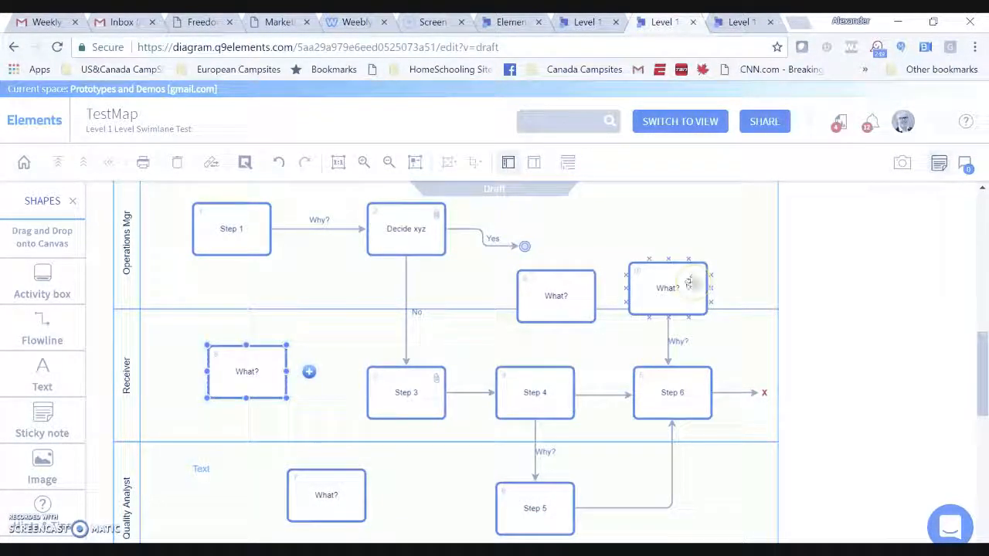
left_click_drag(563, 291, 658, 205)
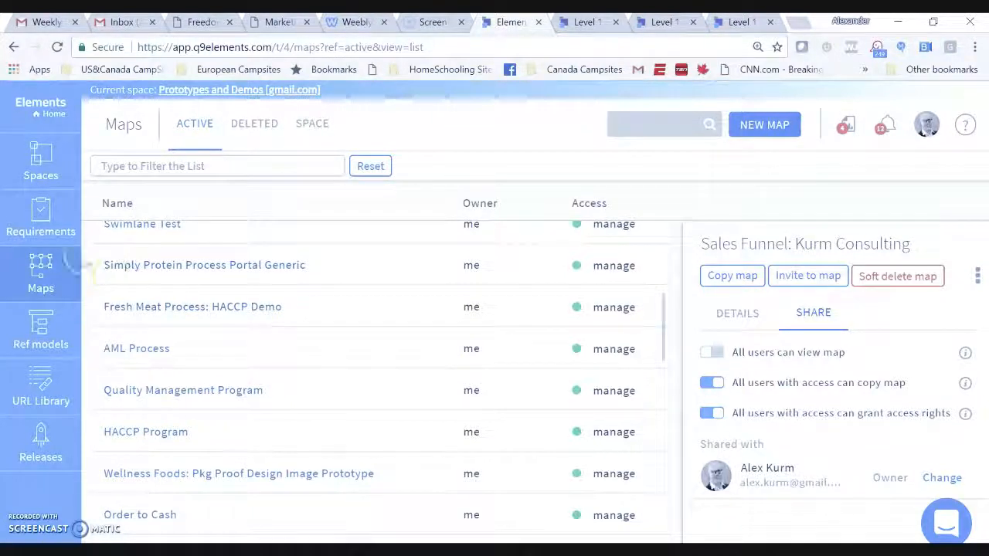
Open the active requirements list and filter it by the tag Esign
left_click(58, 211)
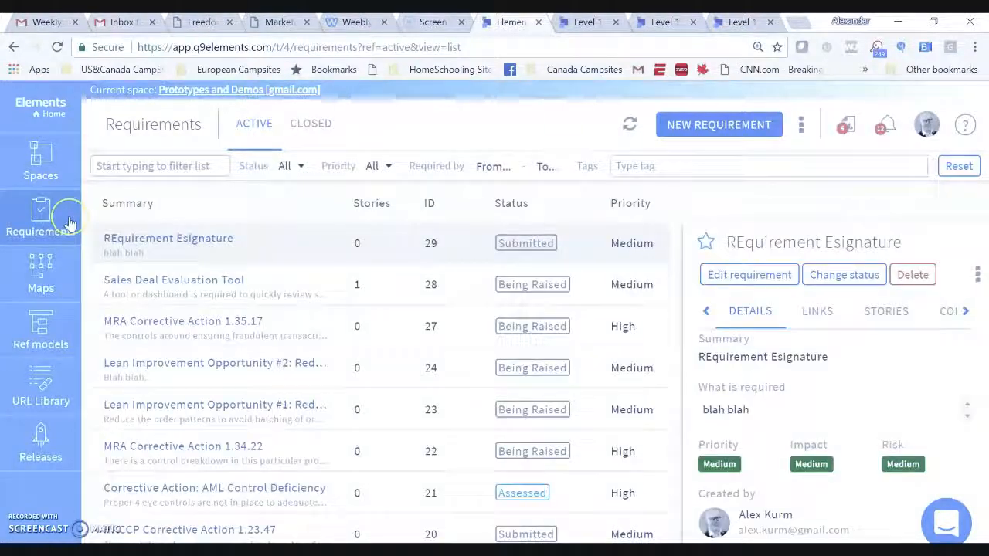
scroll(280, 324, "down", 10)
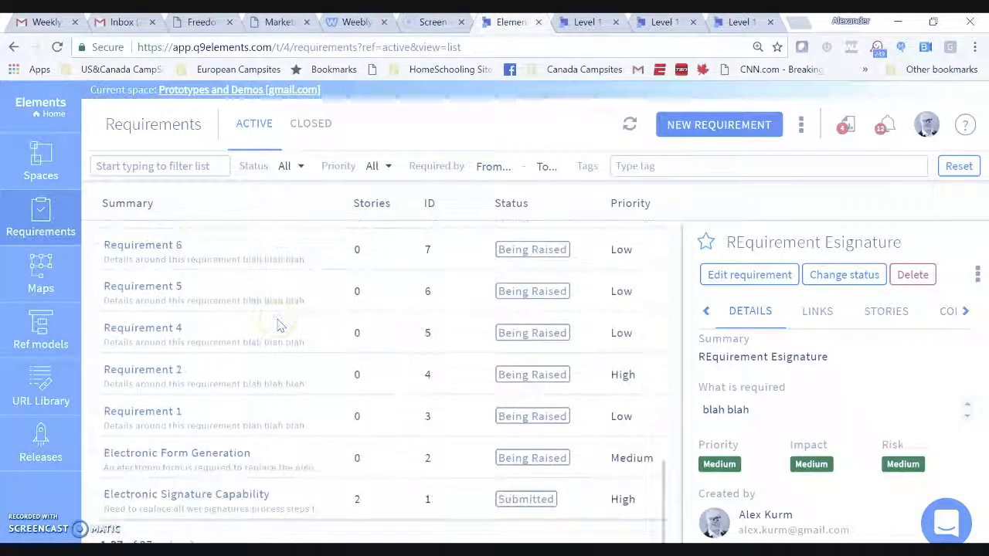
scroll(280, 325, "up", 10)
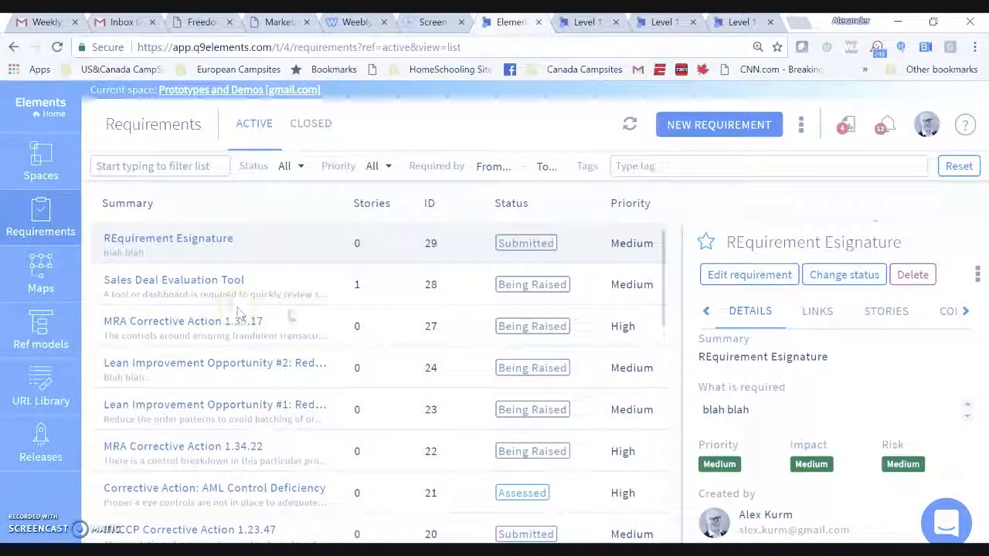
left_click(639, 166)
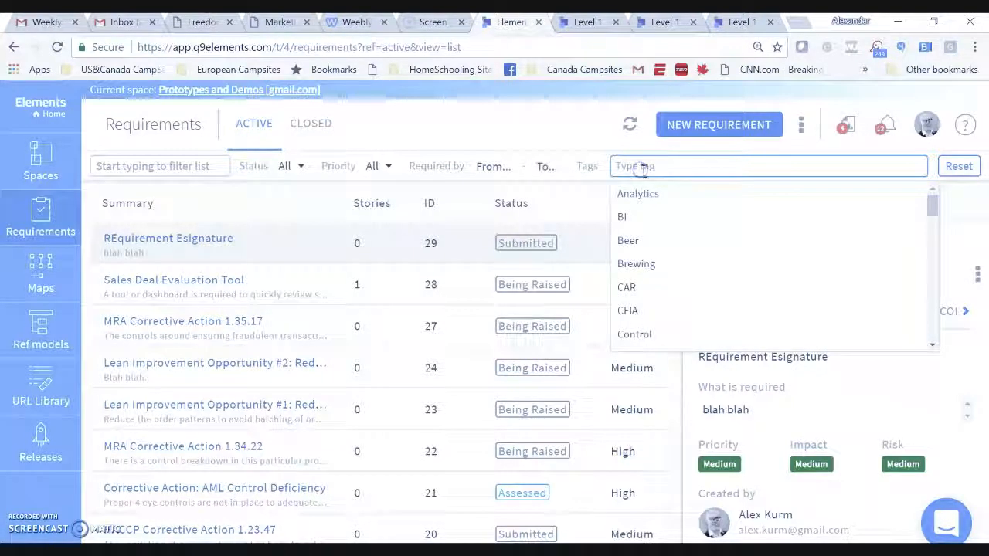
type("Esign")
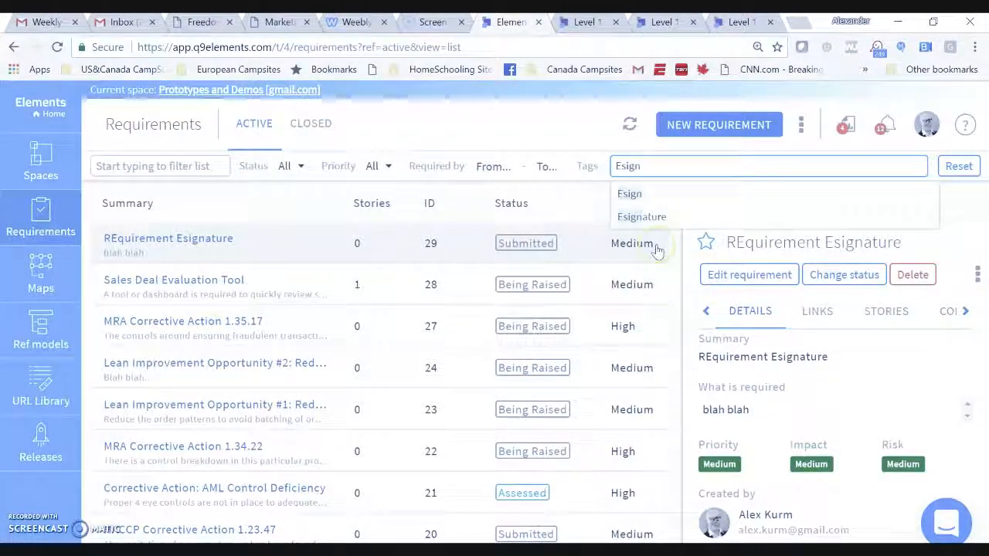
left_click(632, 195)
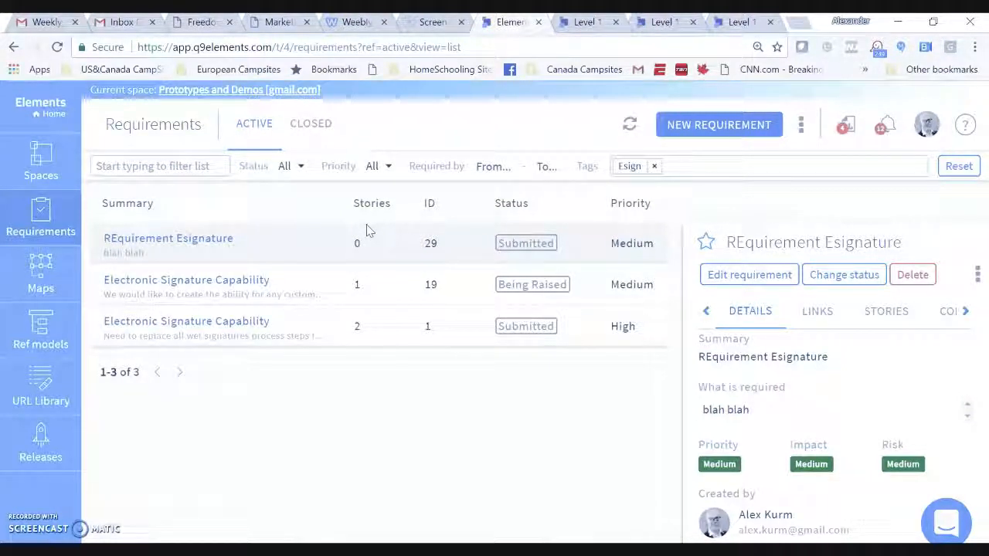
Open the high-priority Electronic Signature Capability requirement with ID 1 and read through its details down to the implementation notes
left_click(282, 328)
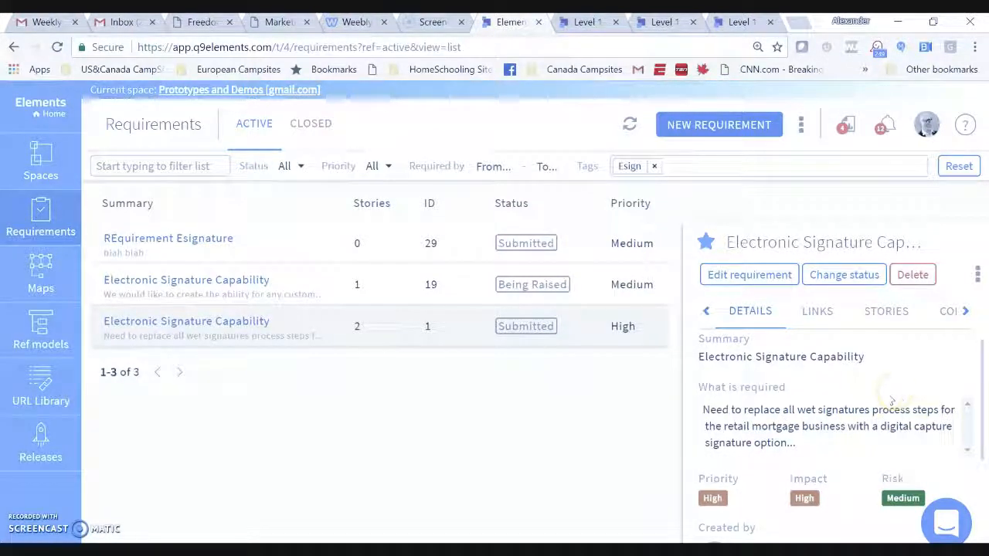
scroll(887, 397, "down", 3)
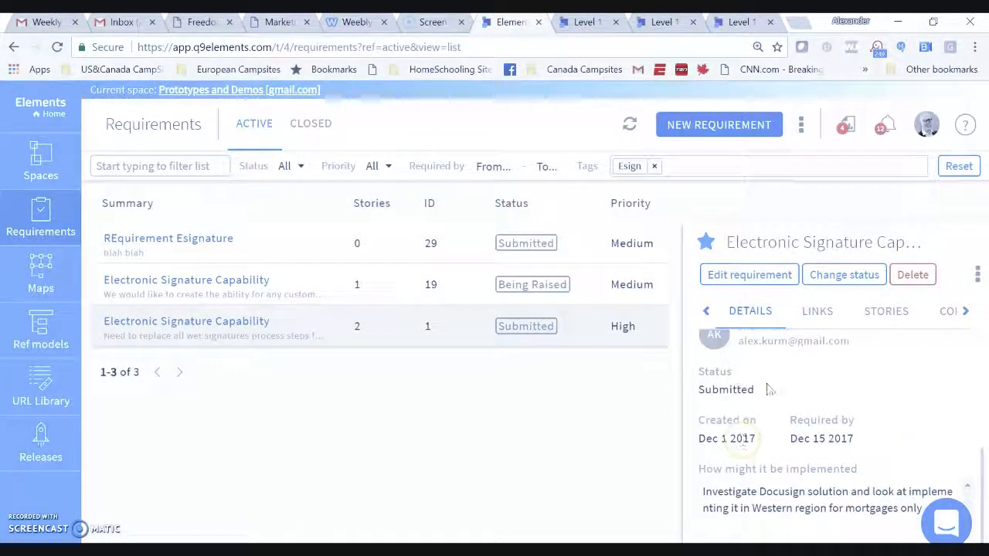
scroll(832, 439, "up", 3)
left_click_drag(983, 403, 985, 526)
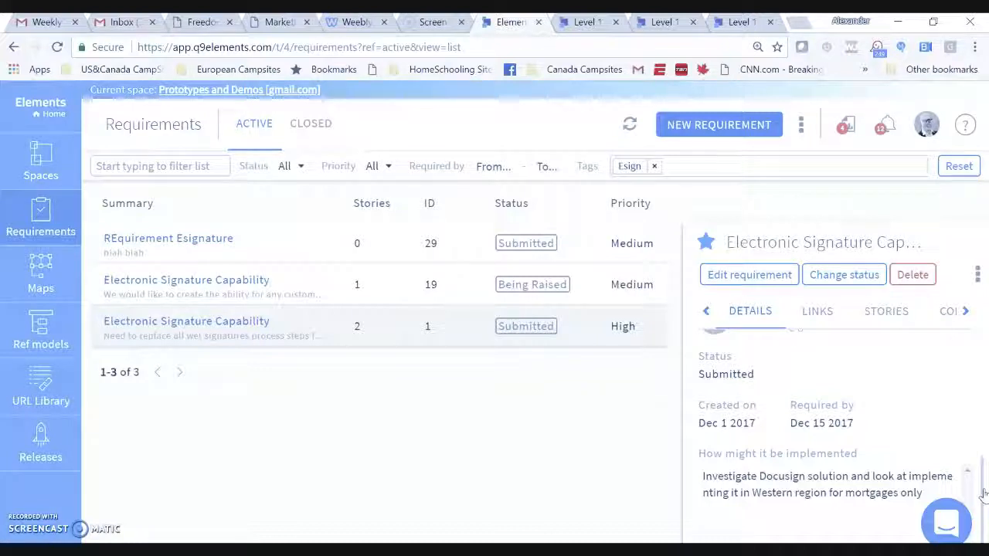
Show the requirement's links, view the attached ESig Image, and close the image without changing it
left_click(815, 311)
left_click(812, 349)
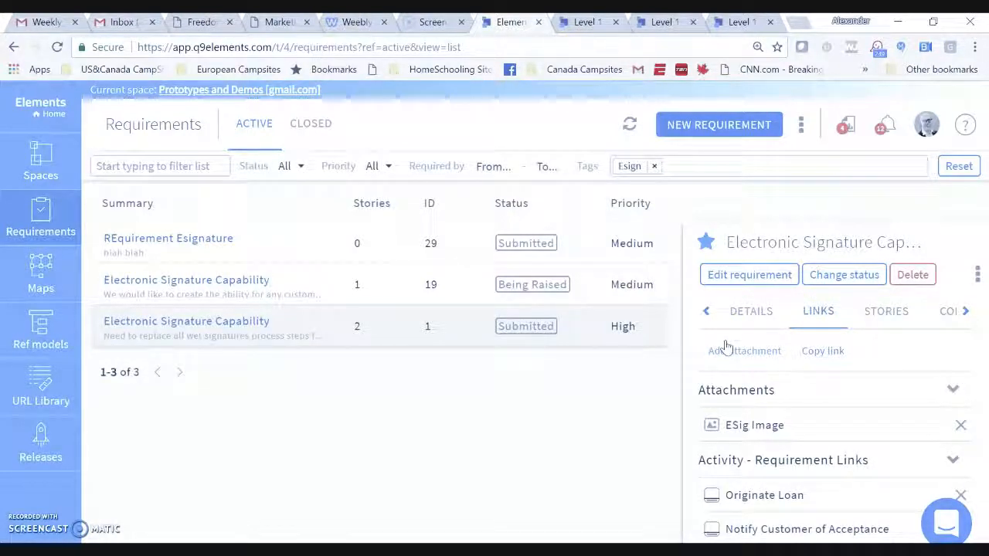
left_click(762, 360)
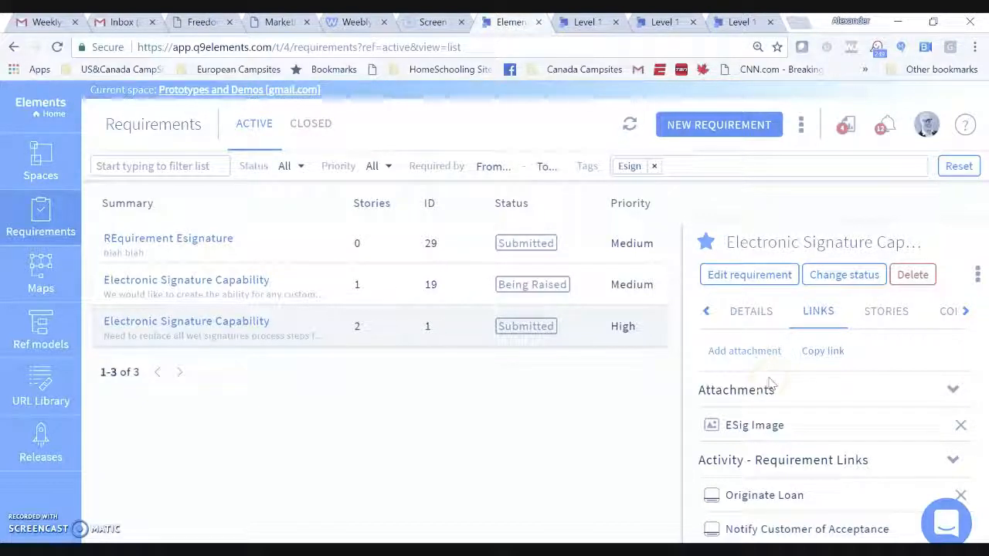
left_click(775, 429)
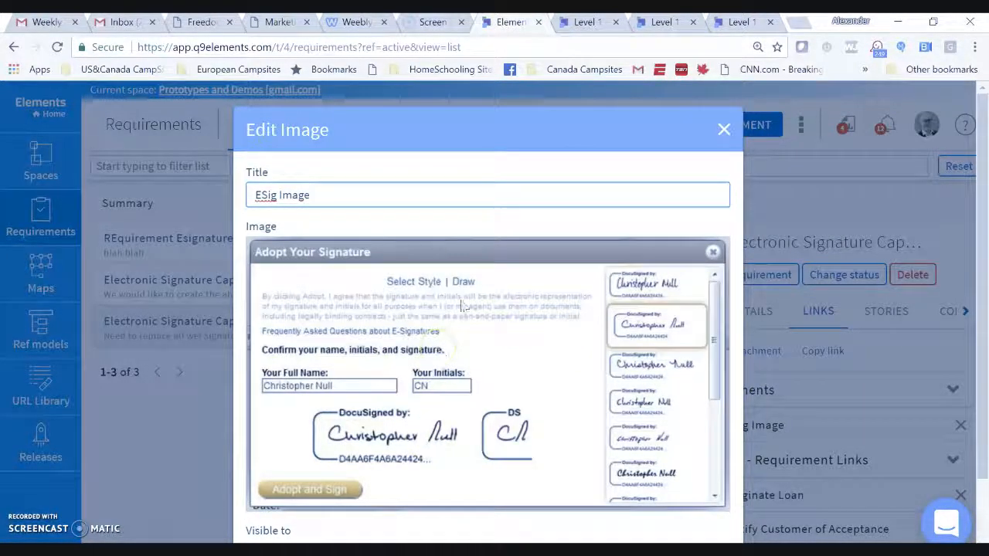
left_click(727, 130)
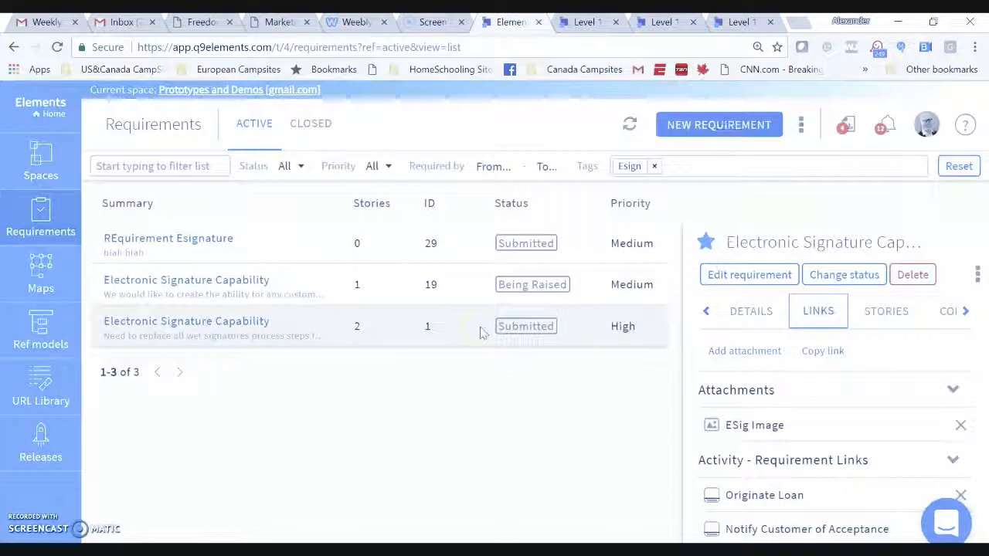
Copy the Electronic Signature Capability requirement's link and attach it as a requirement to the Fulfill Order activity in the Order to Cash diagram
left_click(828, 352)
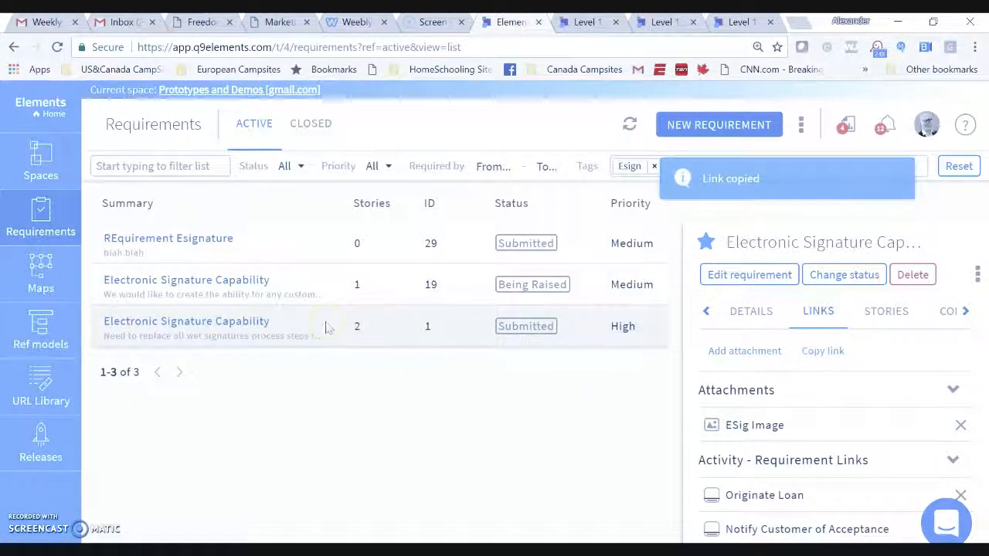
left_click(591, 24)
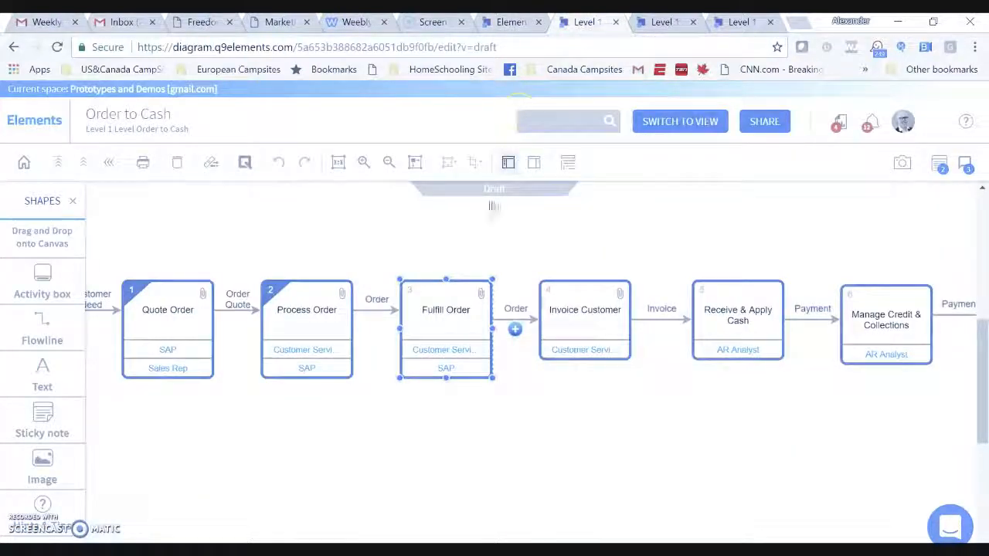
left_click(674, 29)
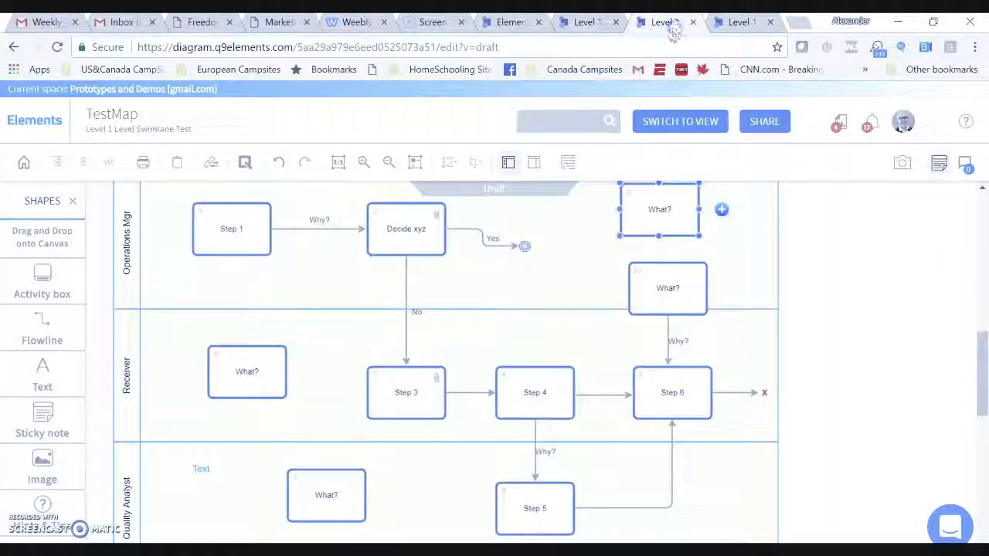
left_click(587, 29)
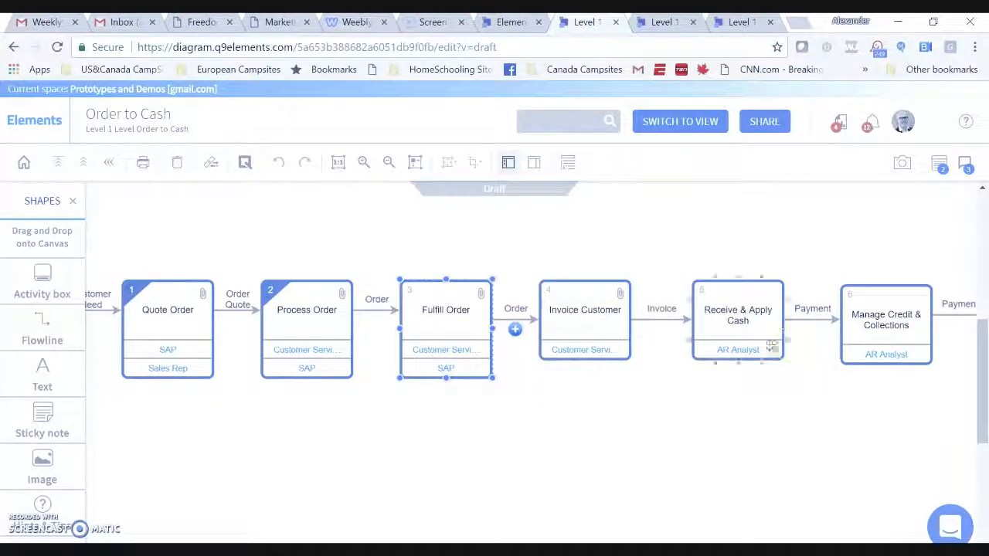
right_click(442, 303)
mouse_move(500, 309)
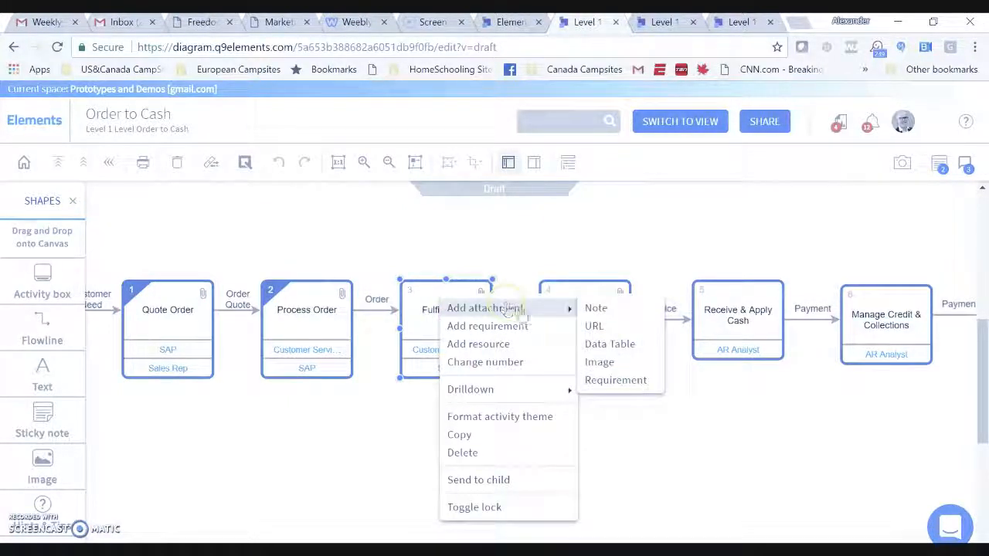
left_click(616, 380)
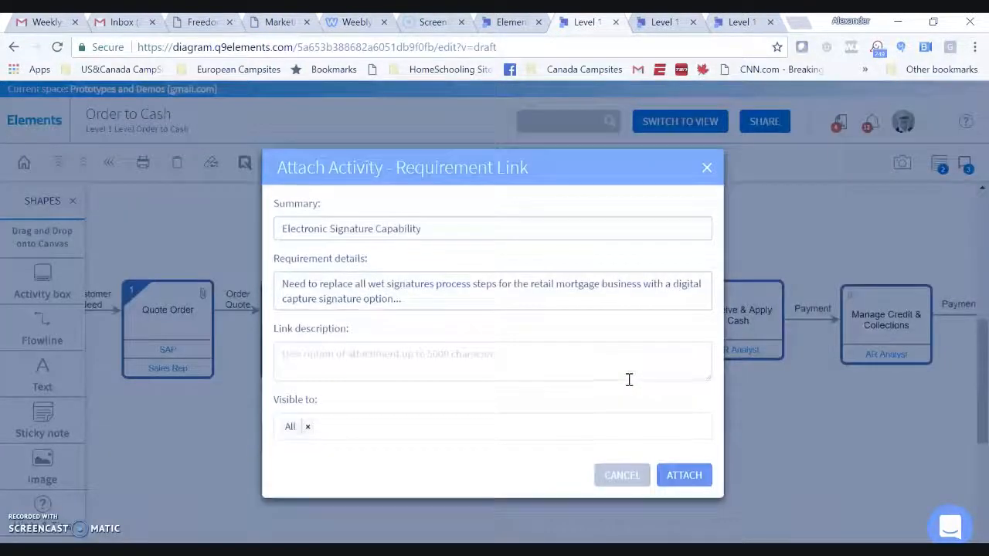
left_click(674, 477)
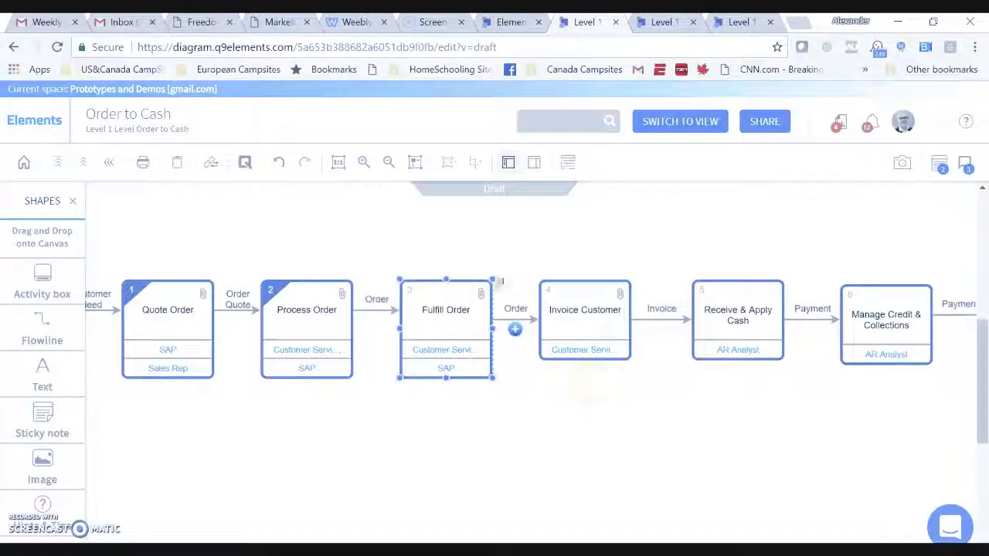
Check the links attached to the Fulfill Order activity, and switch to the Retail Loan Process diagram
left_click(480, 294)
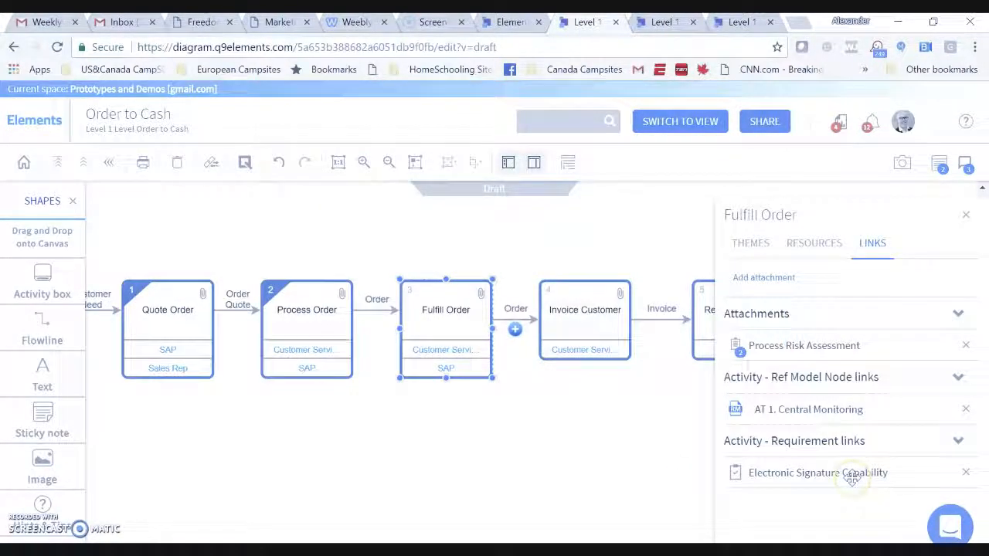
left_click(519, 425)
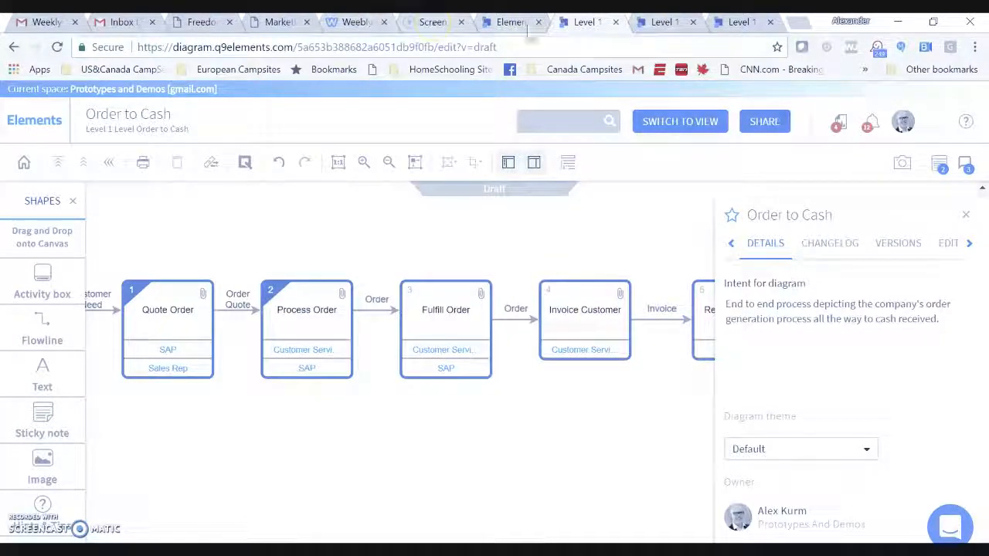
left_click(657, 25)
left_click(730, 25)
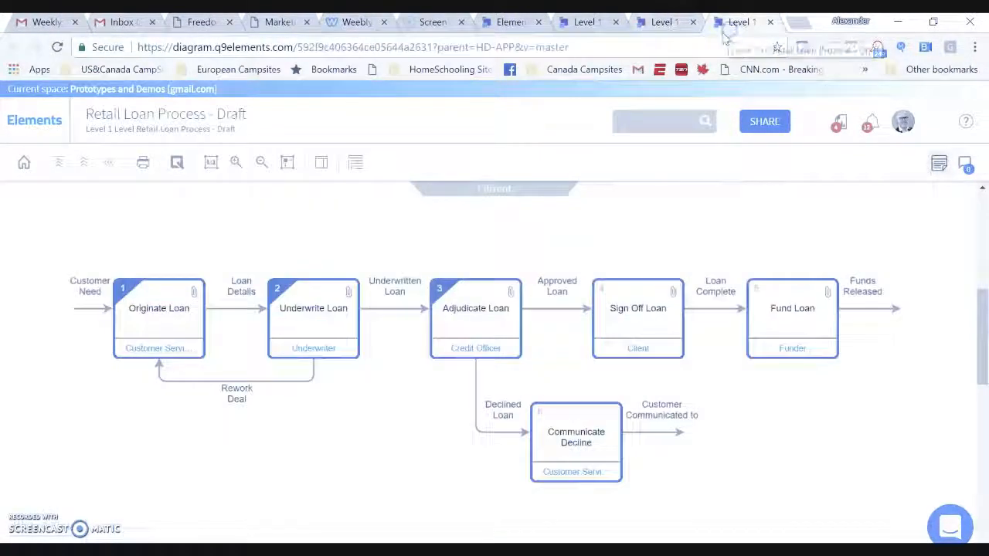
Return to the requirements list and preview the requirement's linked activities, Originate Loan and Notify Customer of Acceptance
left_click(509, 21)
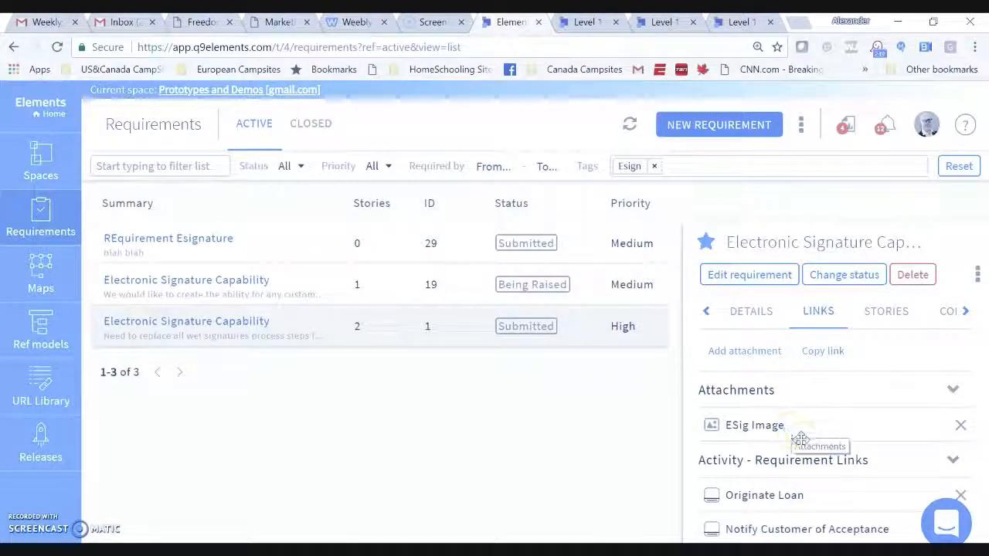
left_click(797, 490)
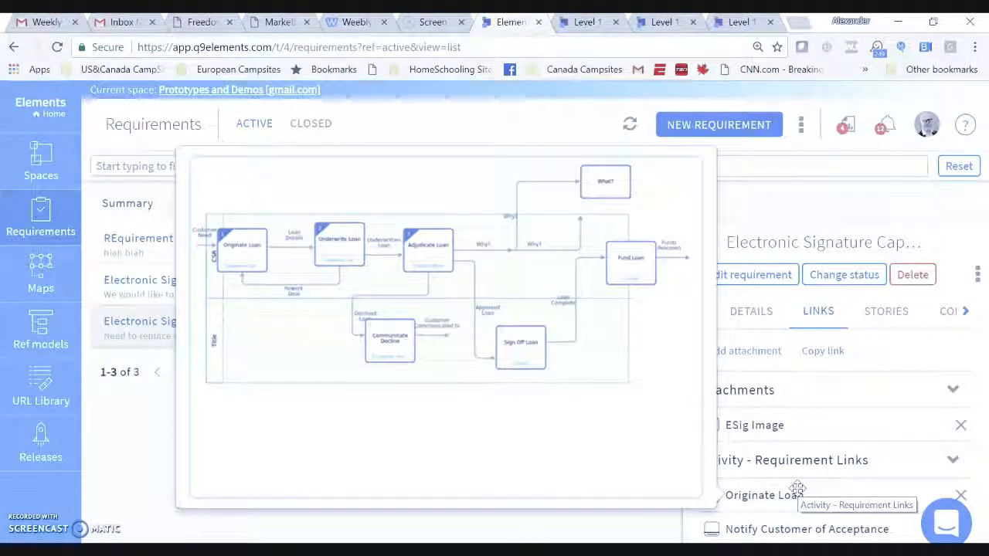
left_click(800, 529)
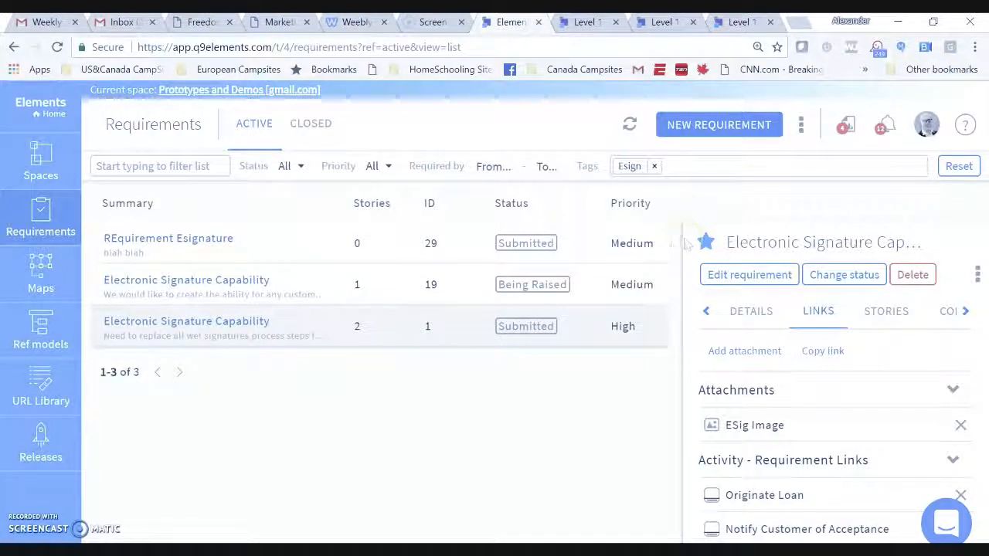
Open the Electronic Signature Capability story PROTO-1-1 from the requirement's stories and bring up its edit form
left_click(881, 315)
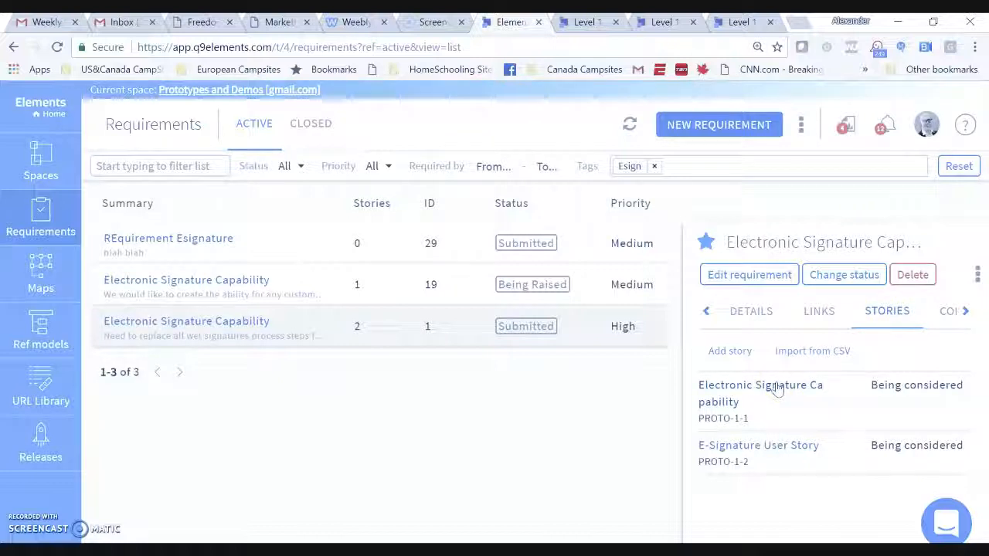
left_click(778, 389)
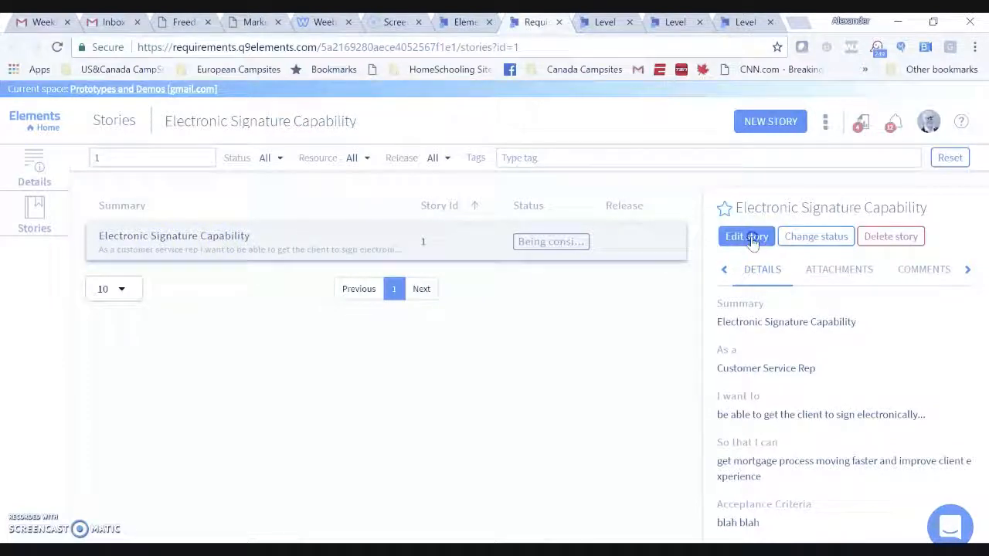
double_click(628, 257)
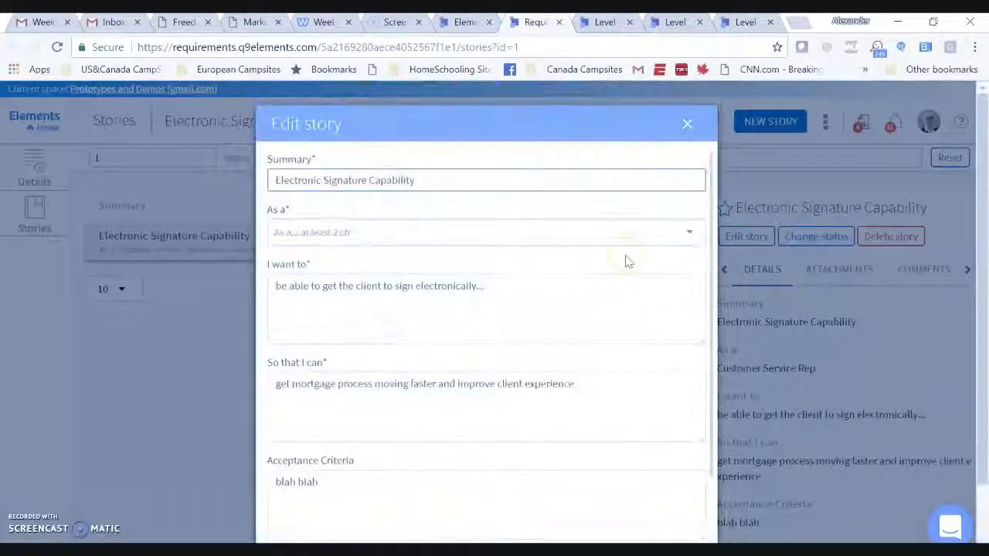
Review the story's role, want, benefit, acceptance criteria, release, tag, parent requirement and JIRA project fields, and cancel the edit
left_click(368, 235)
left_click_drag(289, 287, 506, 301)
left_click_drag(307, 384, 528, 417)
left_click(360, 487)
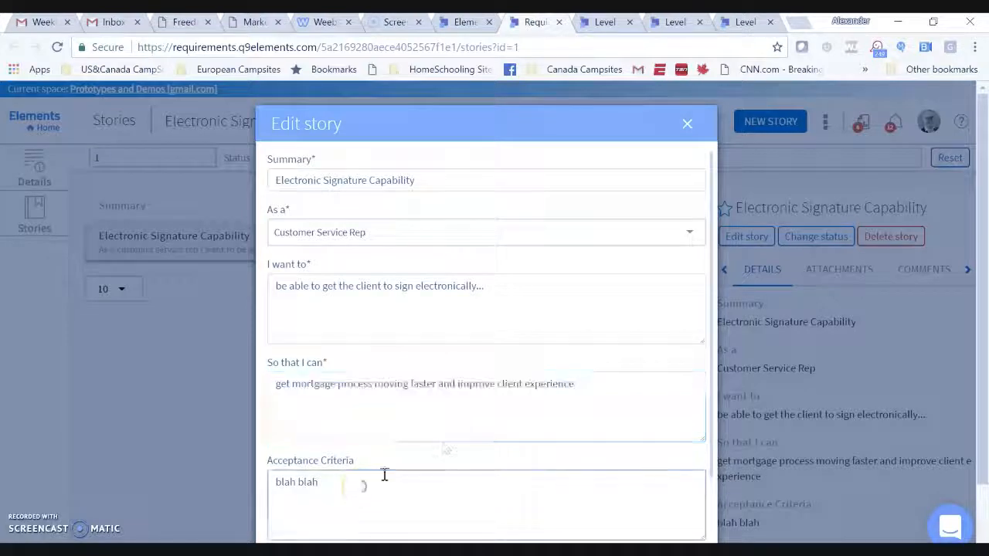
scroll(534, 391, "down", 4)
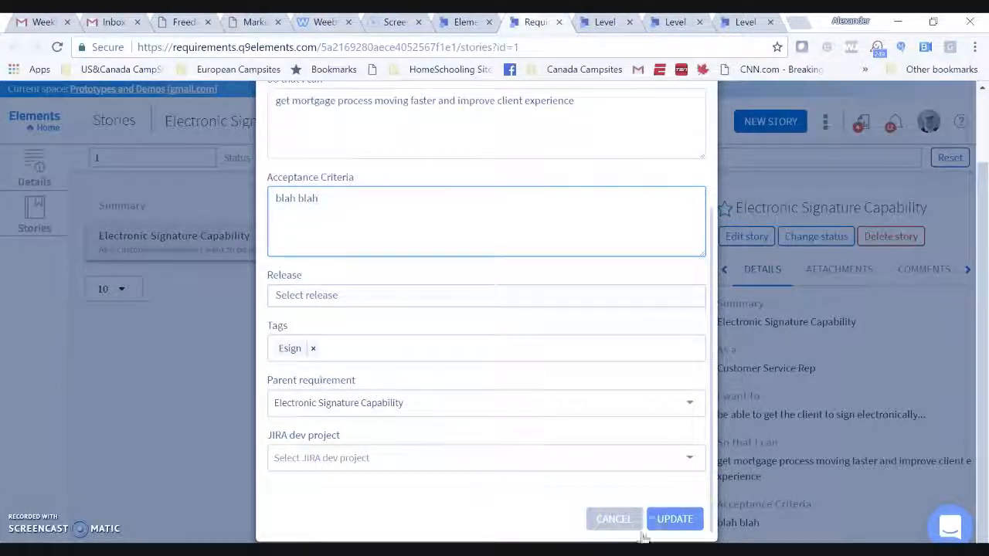
left_click(614, 519)
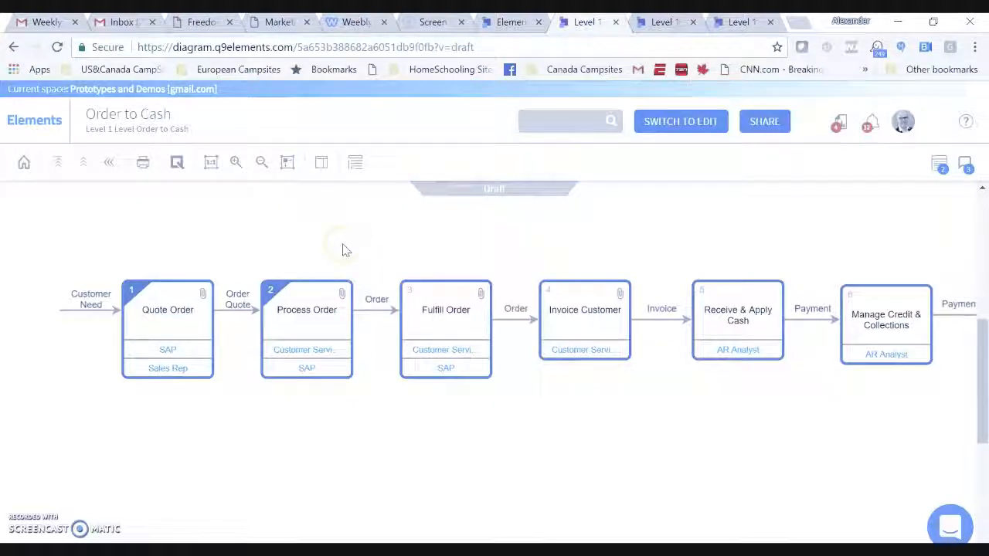
Show the Order to Cash diagram's changelog and look through its earlier edit session records
left_click(321, 162)
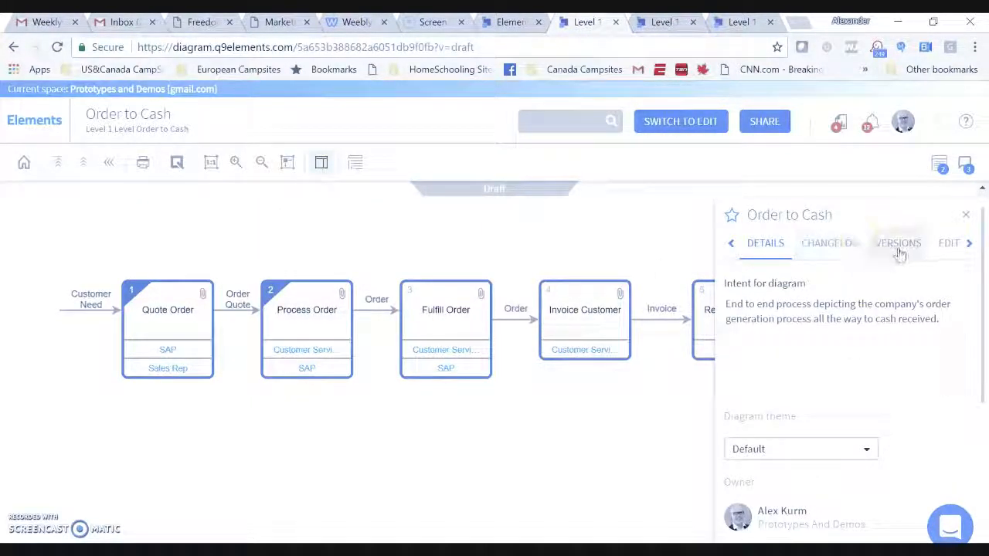
left_click(839, 251)
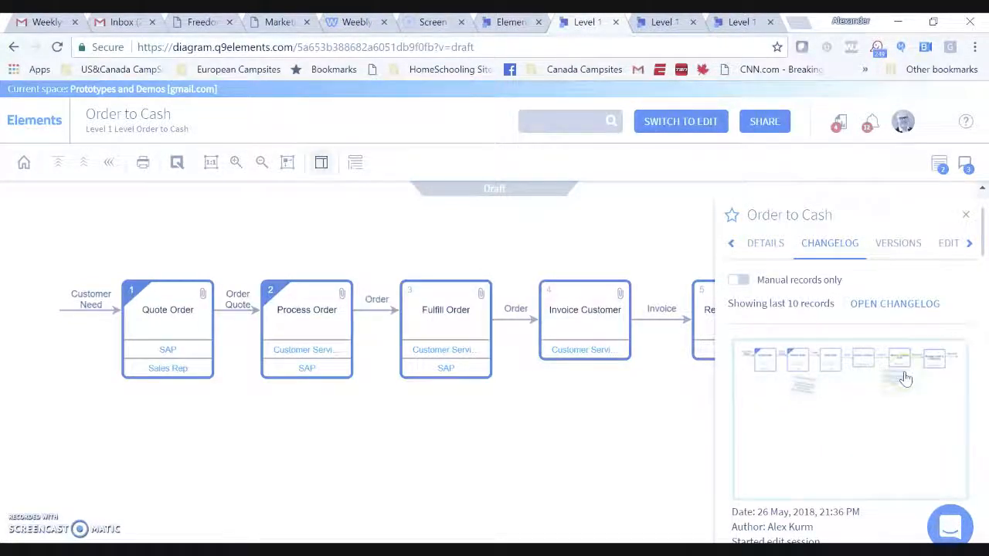
scroll(906, 377, "down", 6)
scroll(905, 377, "down", 10)
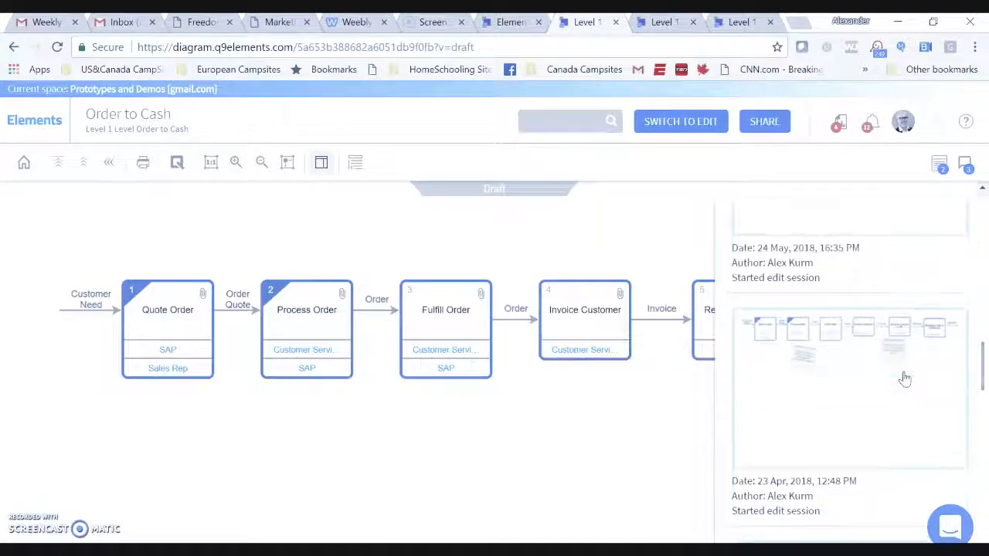
Look through the remaining Order to Cash changelog records down to the oldest and return to the most recent one
scroll(905, 378, "down", 6)
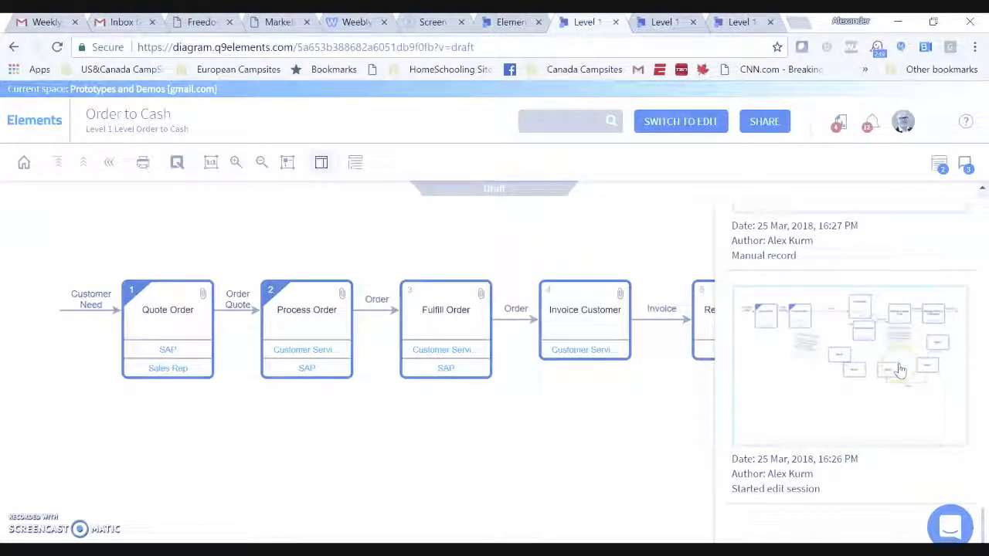
scroll(902, 376, "up", 10)
scroll(900, 370, "up", 8)
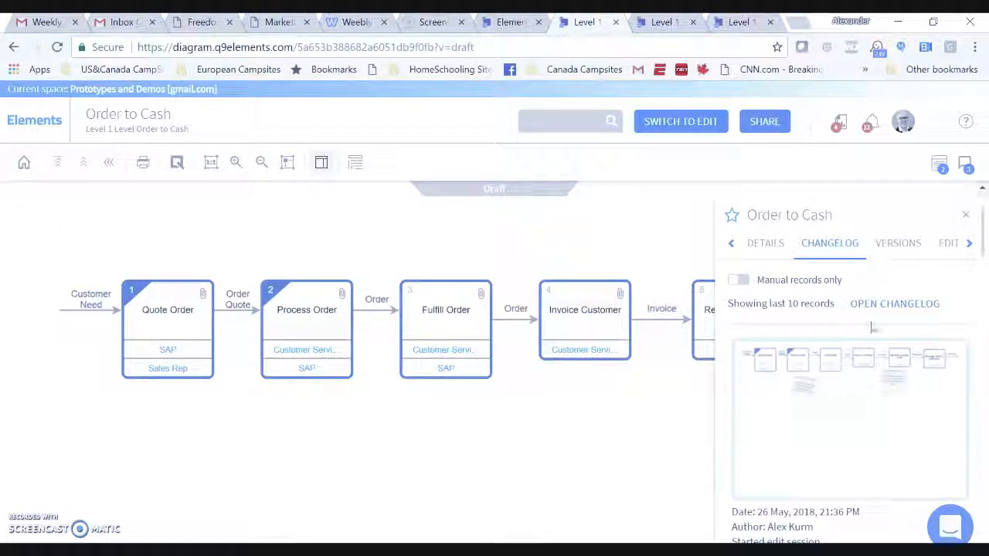
Show the Order to Cash diagram's versions and preview the archived Version 1 and the current Version 2
left_click(899, 244)
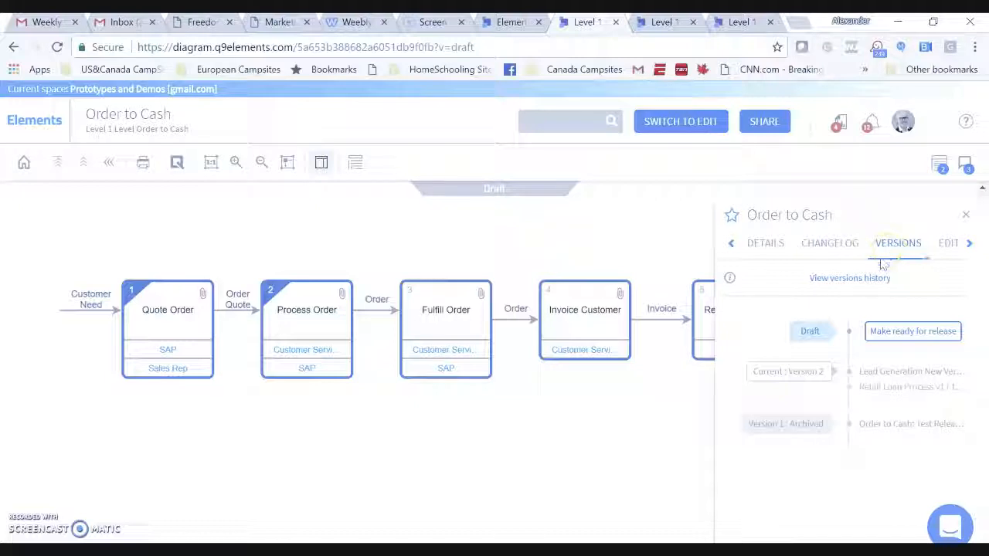
left_click(809, 334)
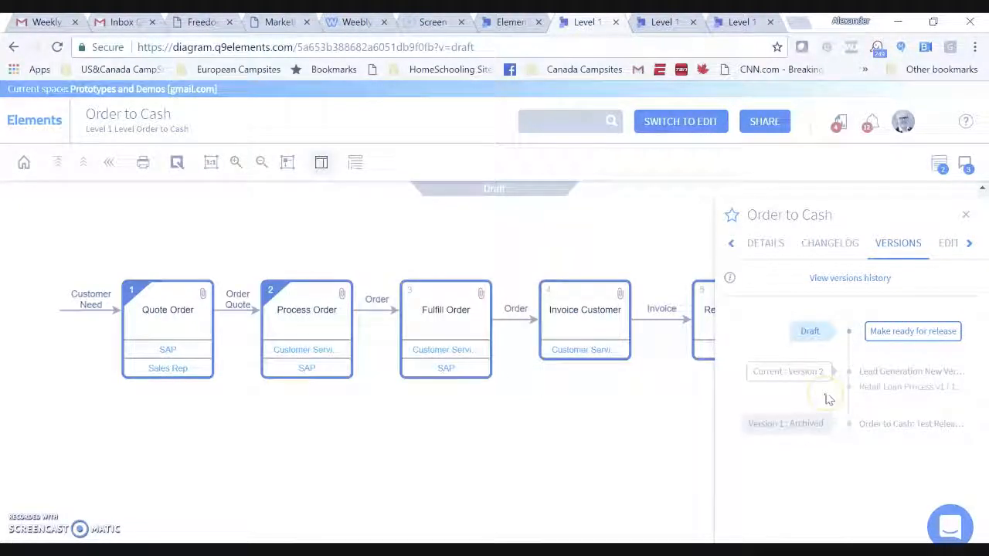
left_click(821, 430)
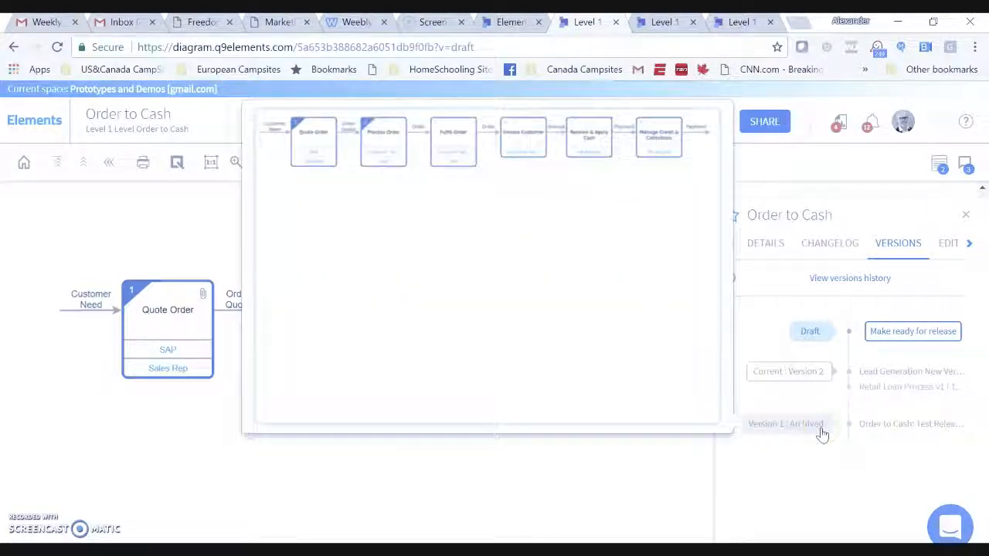
left_click(814, 380)
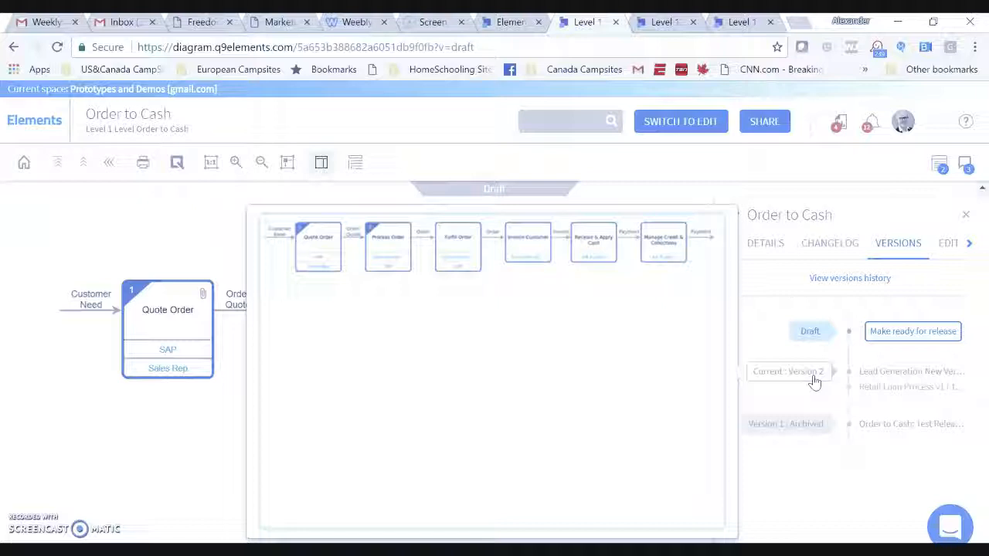
left_click(809, 336)
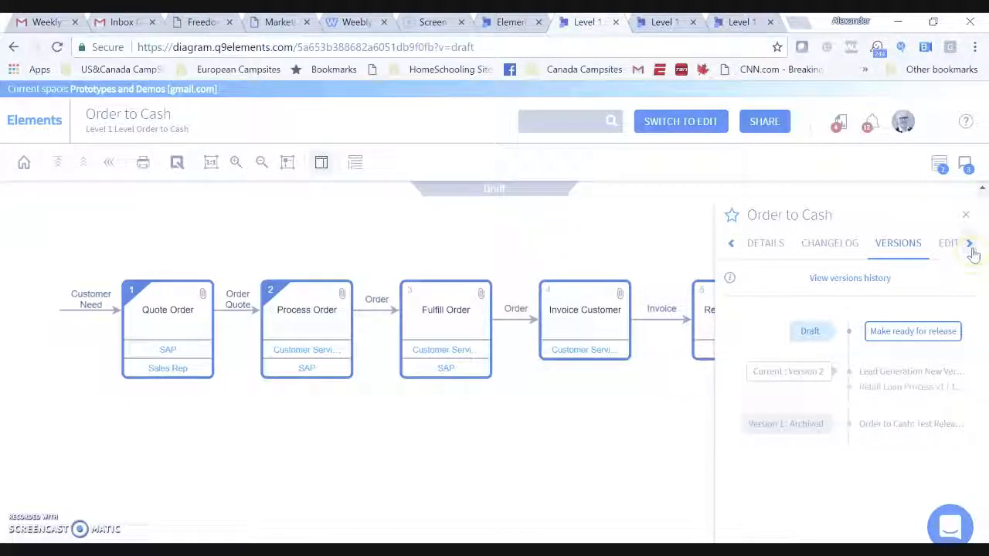
Go to the reference models in the Elements workspace and open the Salesforce Test RefModel
key("ctrl+shift+Tab")
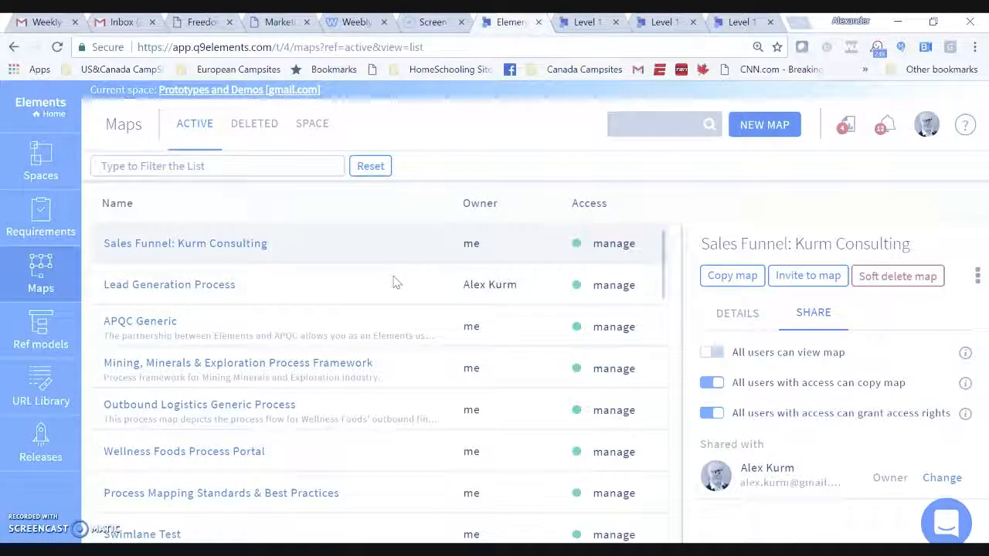
left_click(56, 324)
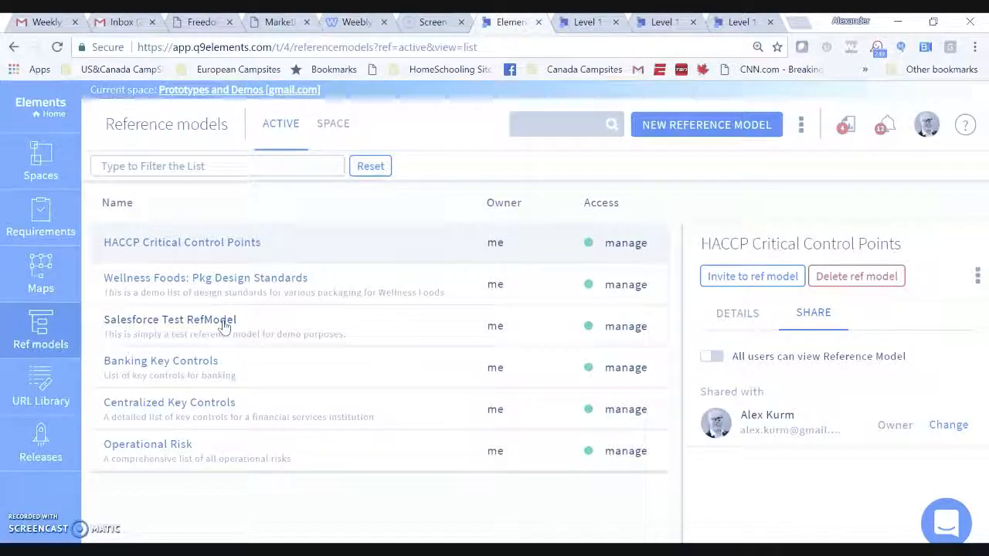
left_click(224, 324)
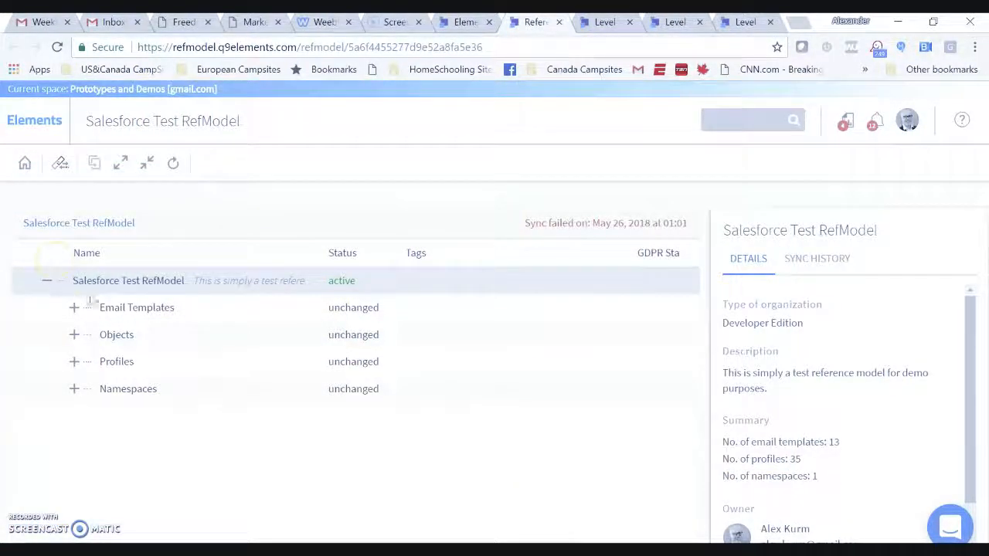
Expand the model's Objects and Standard Objects down to the Fields of the Opportunity object
left_click(75, 337)
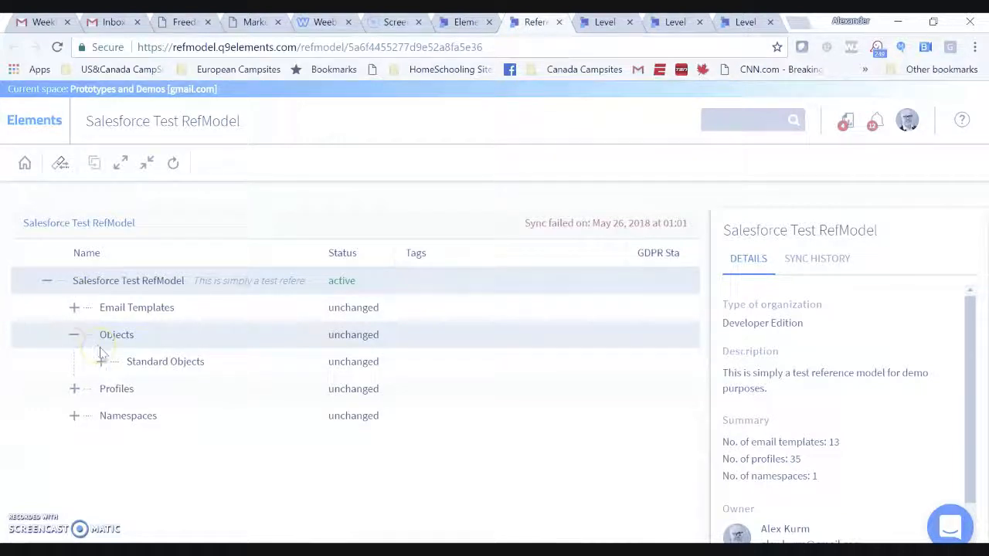
left_click(104, 368)
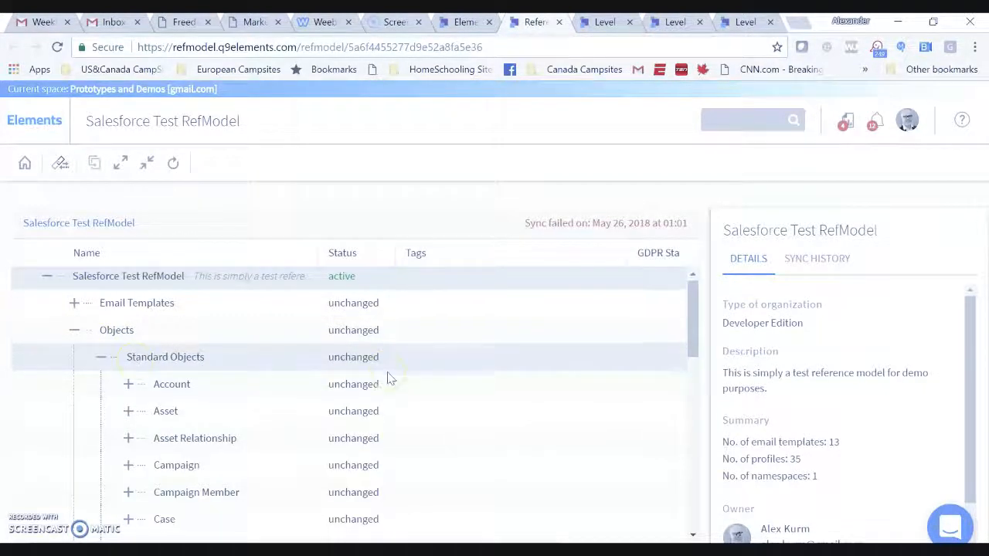
scroll(388, 376, "down", 2)
scroll(389, 376, "down", 4)
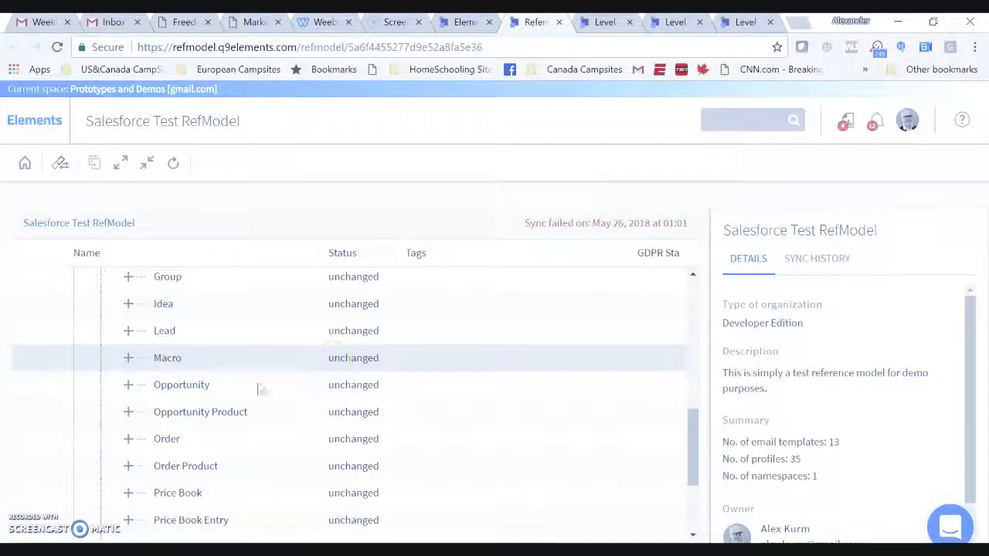
left_click(129, 385)
scroll(232, 390, "down", 1)
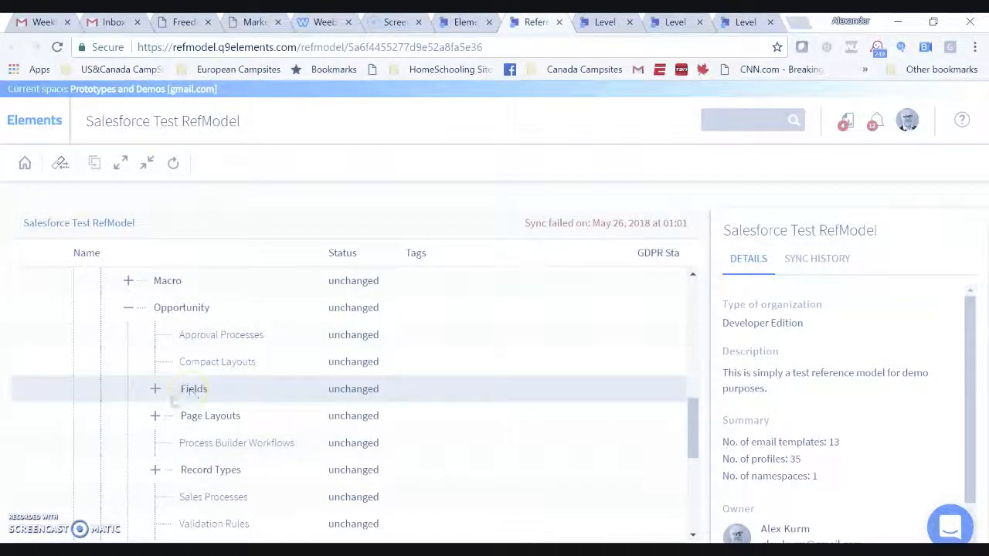
left_click(155, 390)
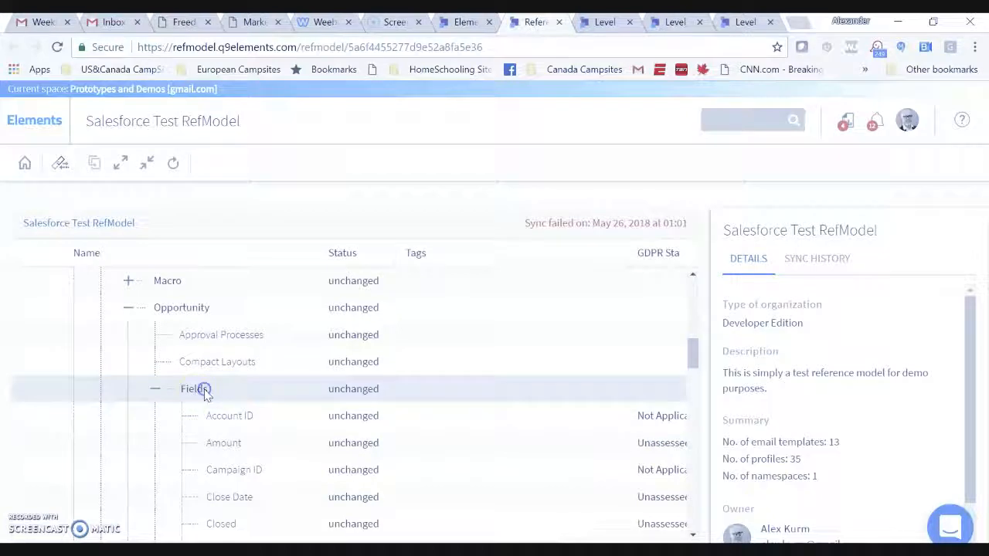
Show the activity links of Opportunity's Fields node, and copy the link of its Account ID field
left_click(203, 389)
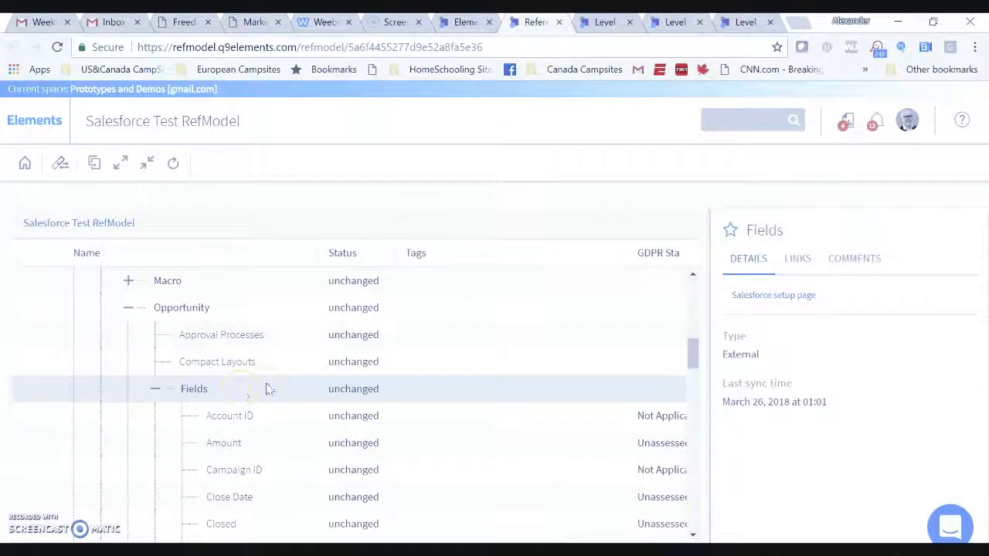
left_click(797, 258)
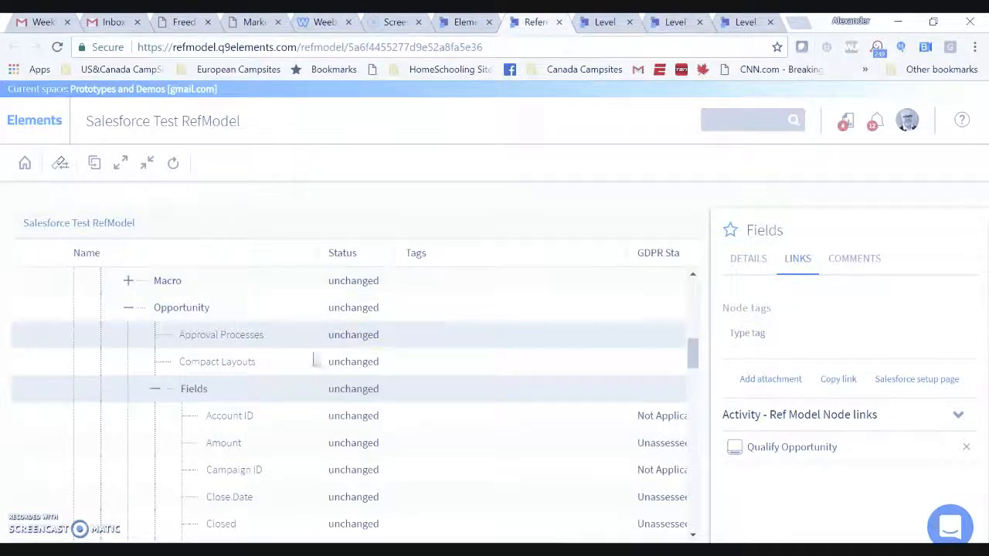
left_click(253, 420)
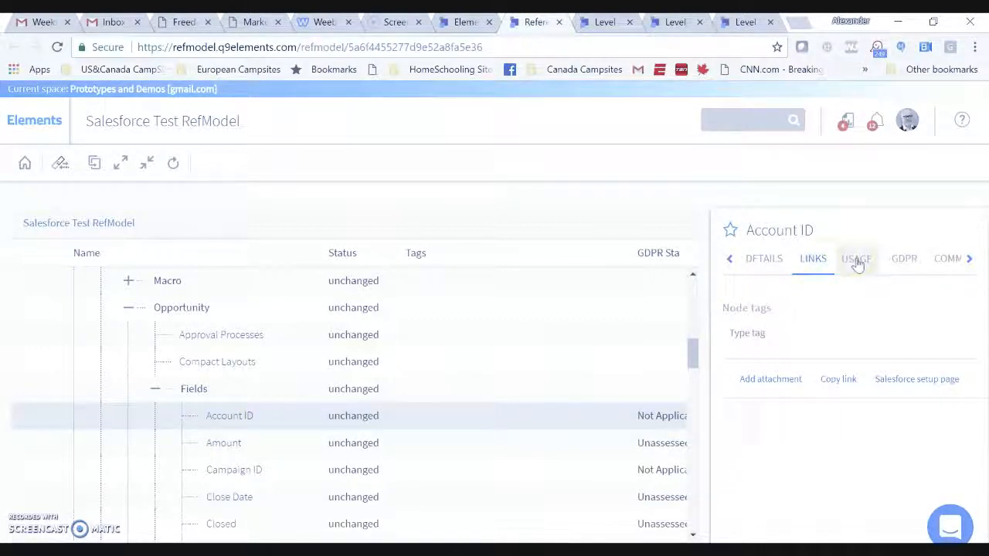
left_click(840, 380)
Return to the Order to Cash diagram, close its details pane and switch the diagram to edit mode
left_click(606, 23)
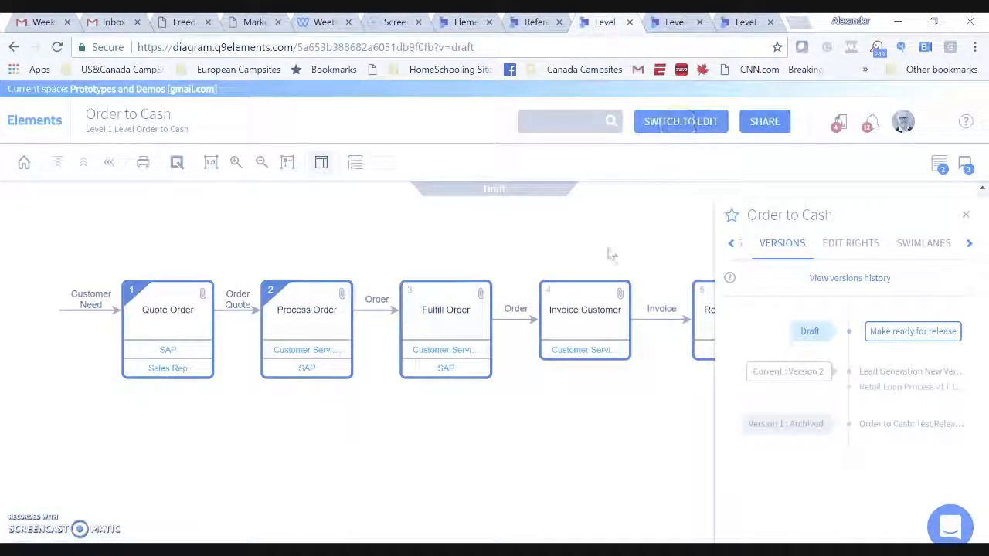
right_click(445, 313)
left_click(686, 265)
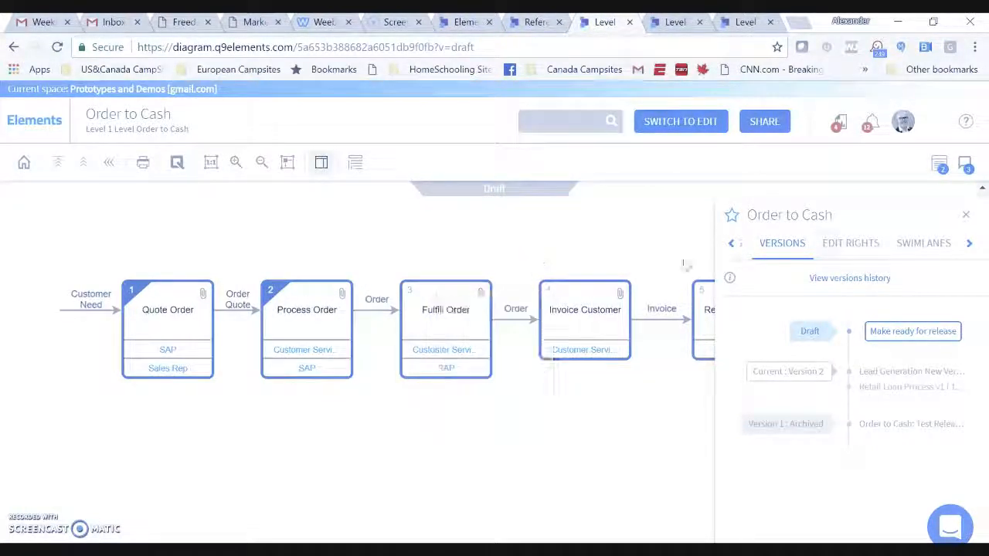
left_click(965, 215)
left_click(705, 131)
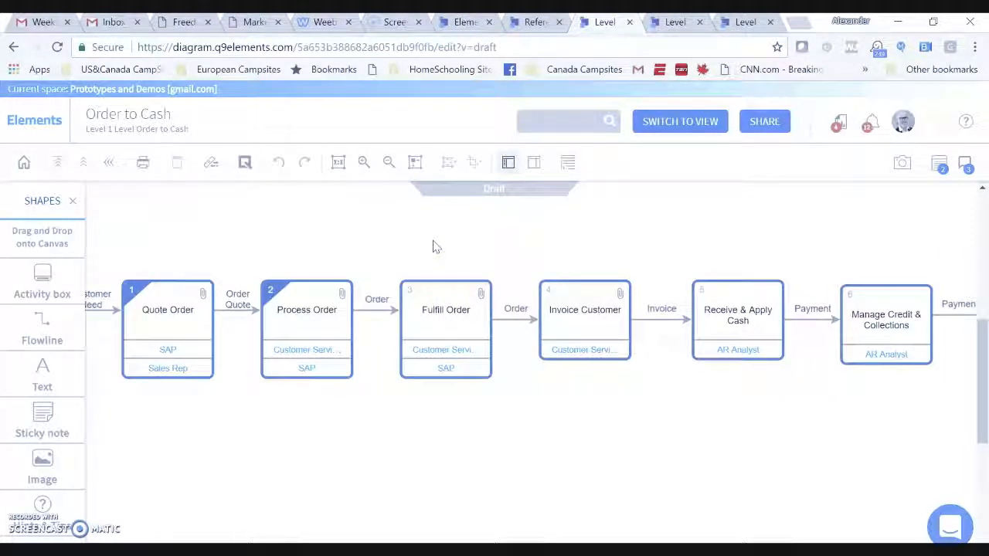
Attach the copied Account ID node from Salesforce Test RefModel to the Fulfill Order activity as a Ref Model Node link visible to All
left_click(424, 304)
right_click(424, 304)
mouse_move(462, 302)
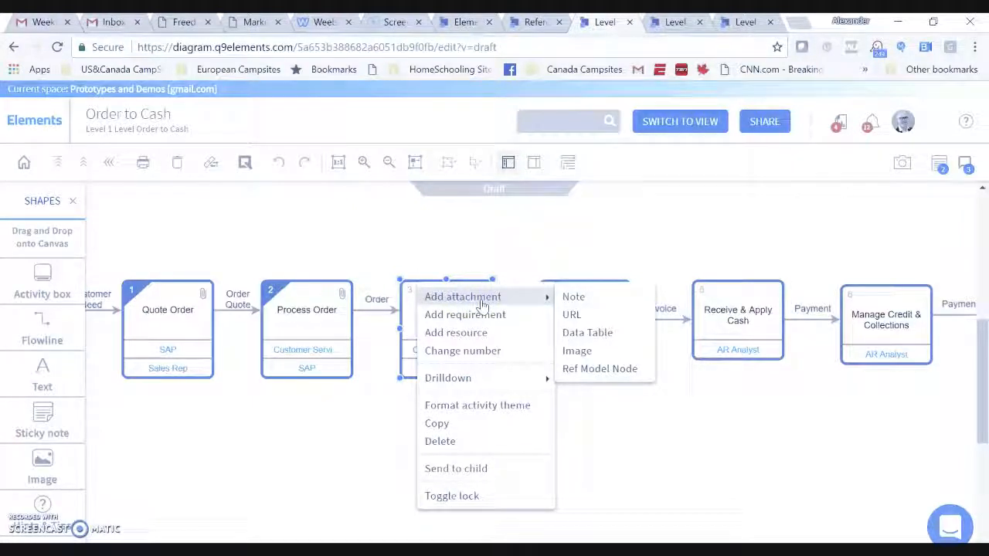
left_click(601, 368)
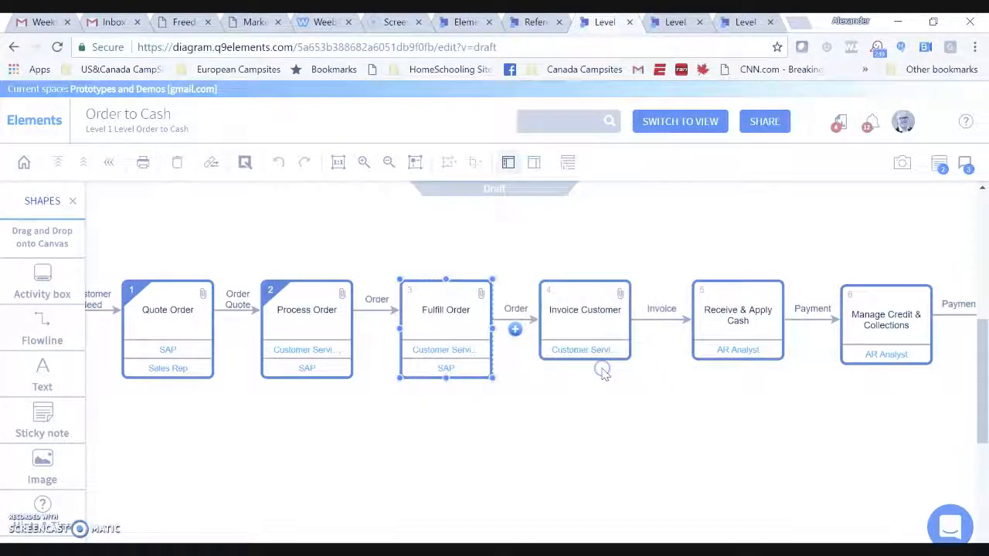
left_click(351, 216)
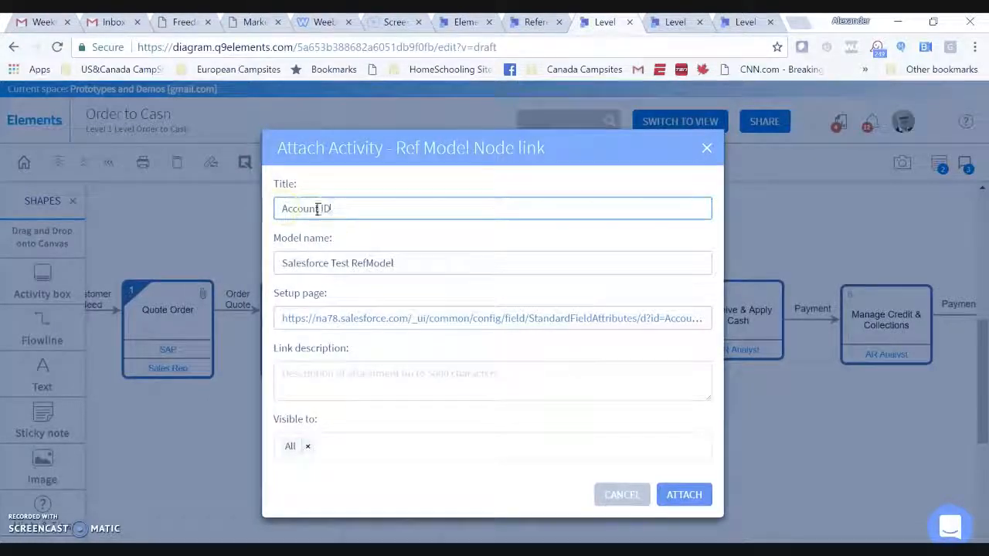
left_click(684, 495)
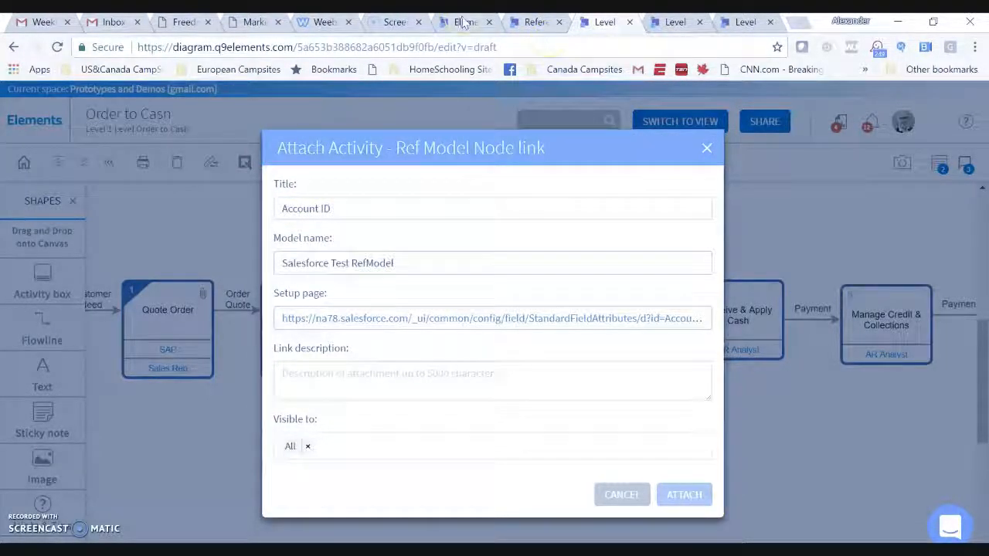
Return to the Salesforce Test RefModel and check the Qualify Opportunity activity linked to Opportunity's Fields node
left_click(533, 22)
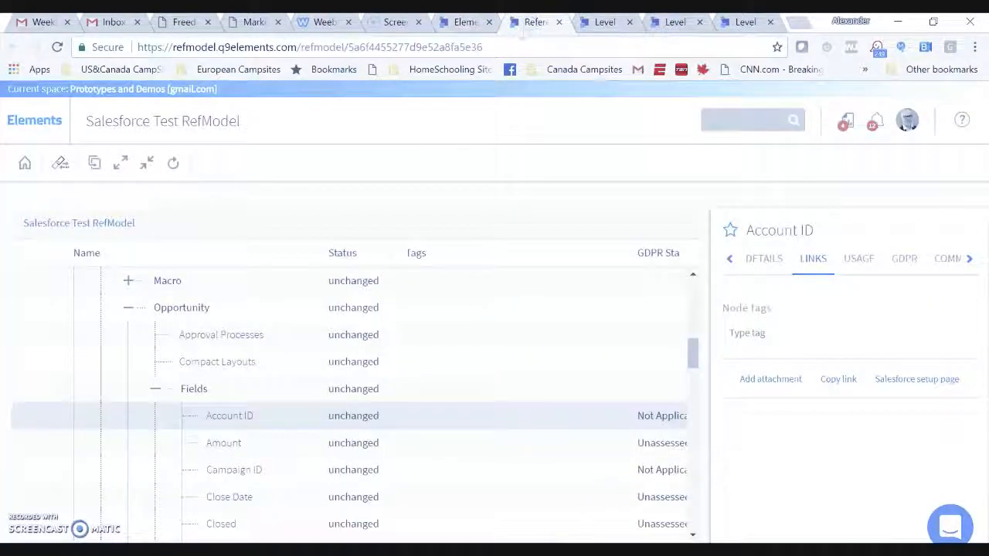
left_click(378, 355)
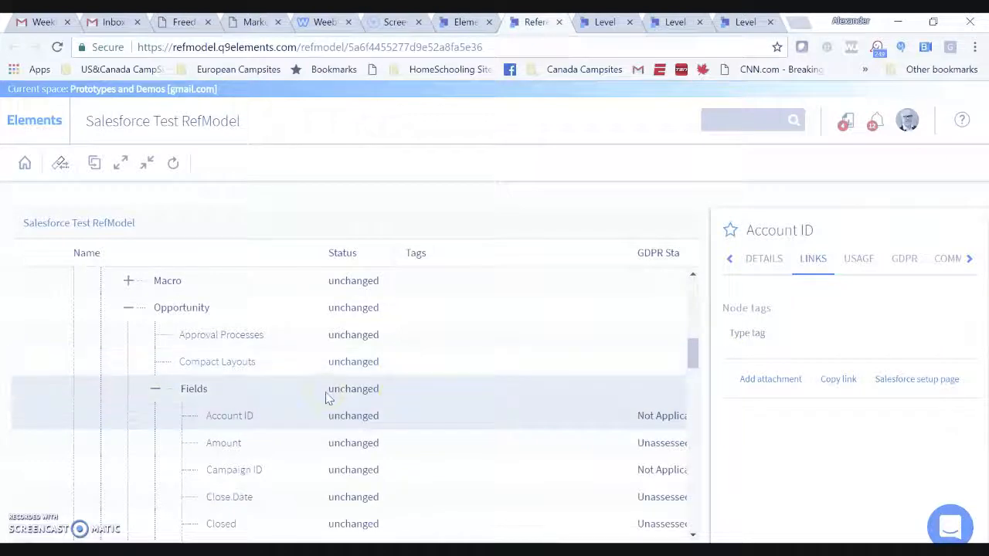
left_click(291, 393)
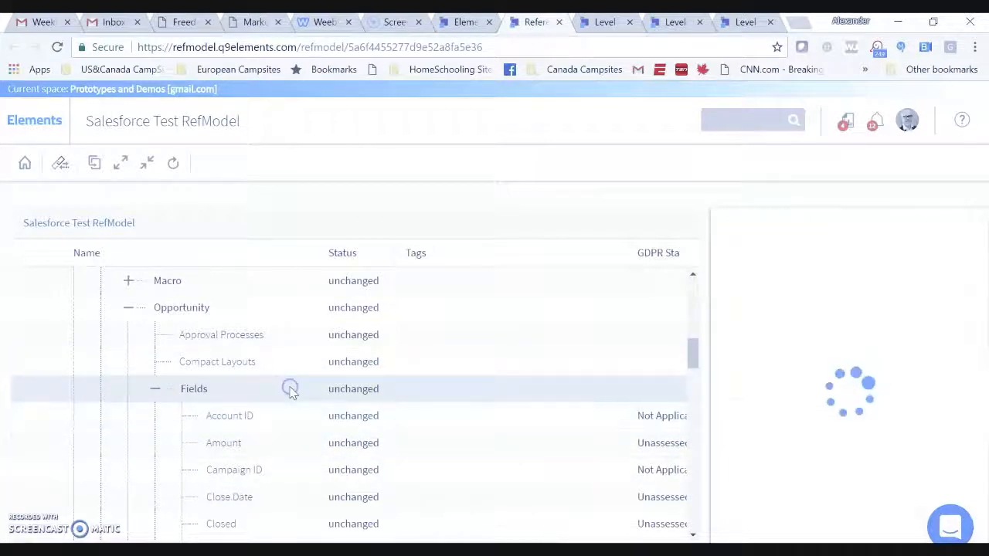
left_click(808, 450)
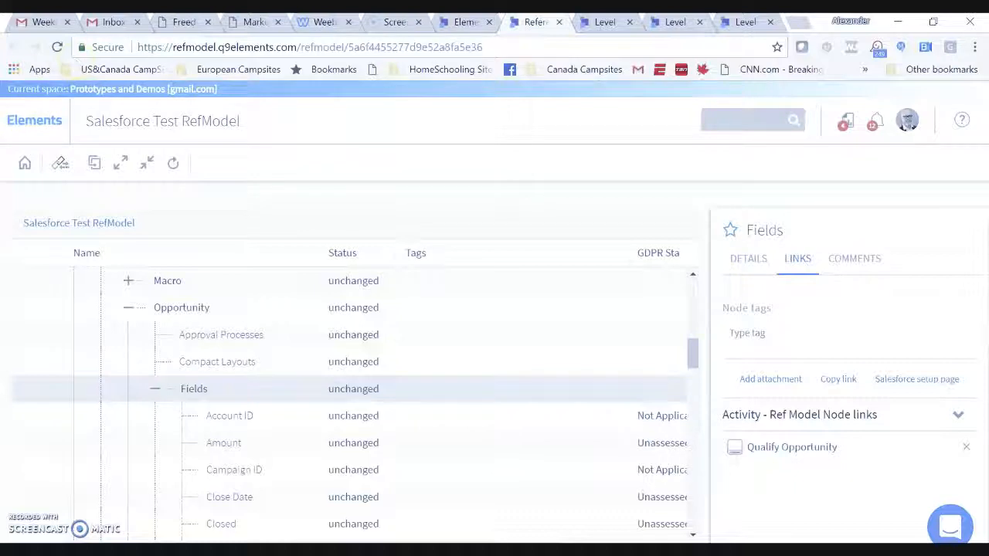
Go back to the reference models list and open the Banking Key Controls model
left_click(468, 22)
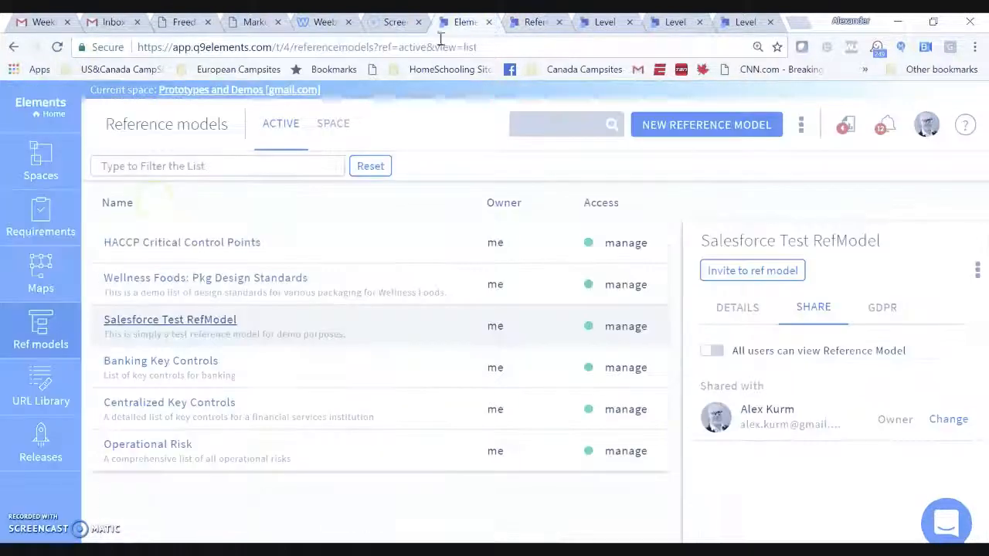
left_click(65, 341)
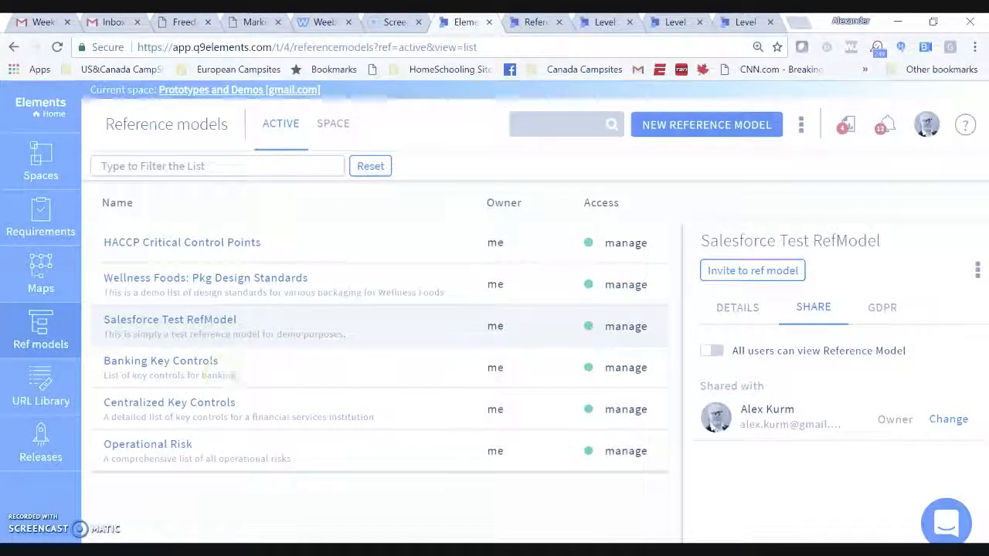
left_click(207, 364)
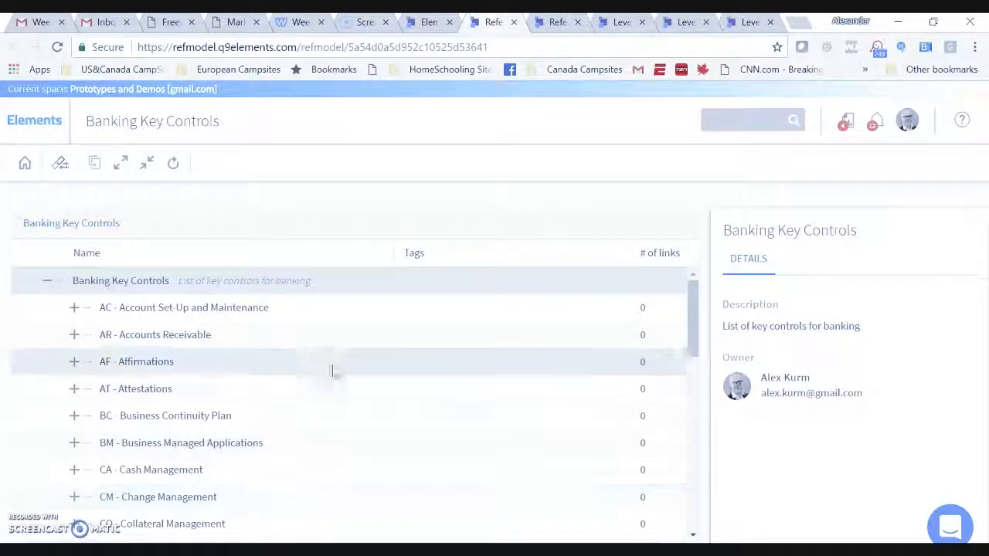
Browse the banking control categories, expand AT - Attestations and show the details of AT 1. Central Monitoring
scroll(309, 380, "down", 1)
scroll(301, 380, "down", 1)
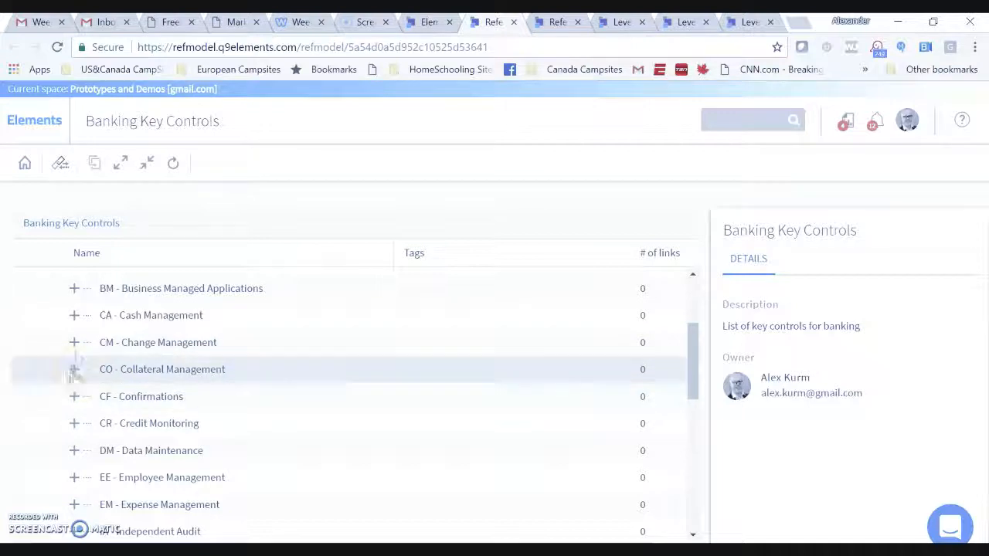
scroll(72, 312, "up", 2)
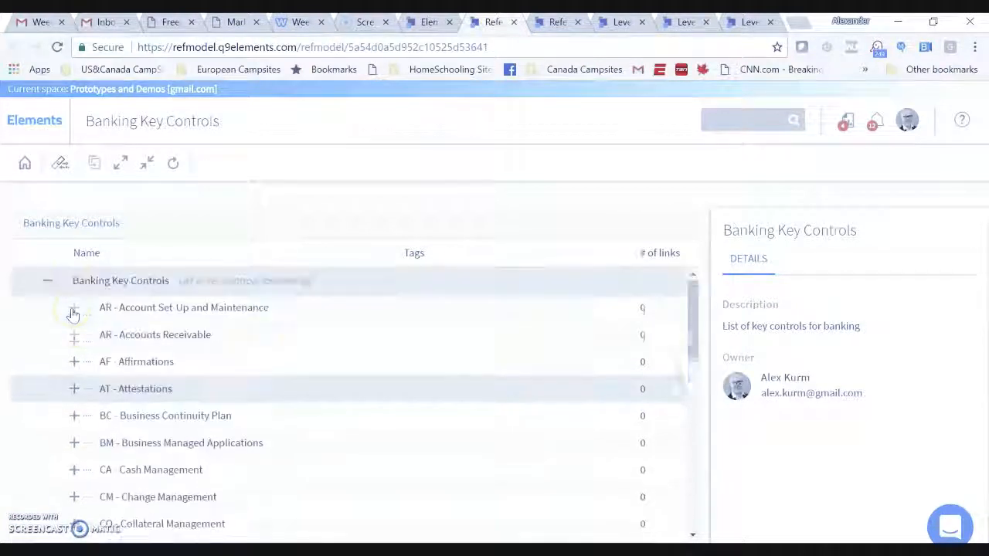
left_click(75, 389)
left_click(224, 418)
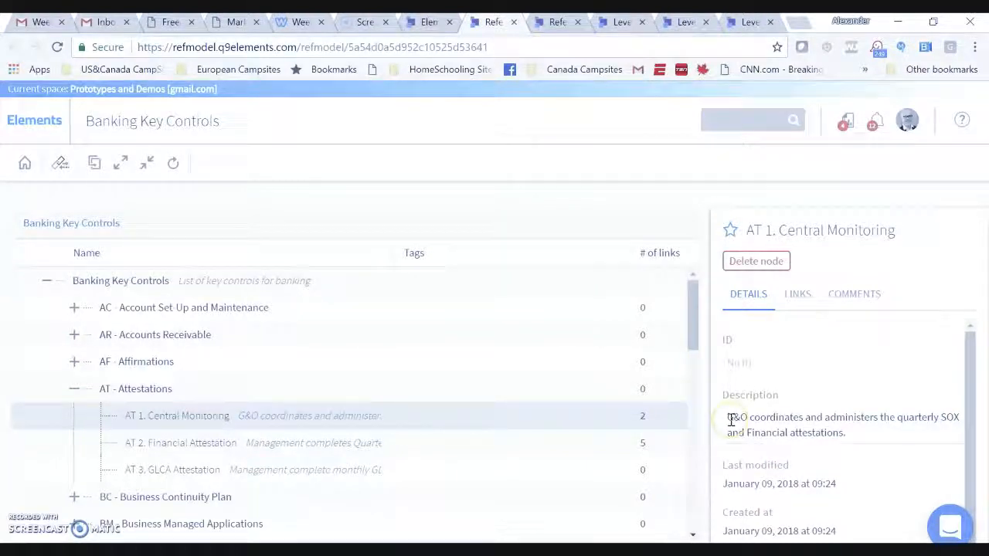
Review the AT 1. Central Monitoring control's description, its linked activities and its comments
left_click_drag(726, 417, 890, 432)
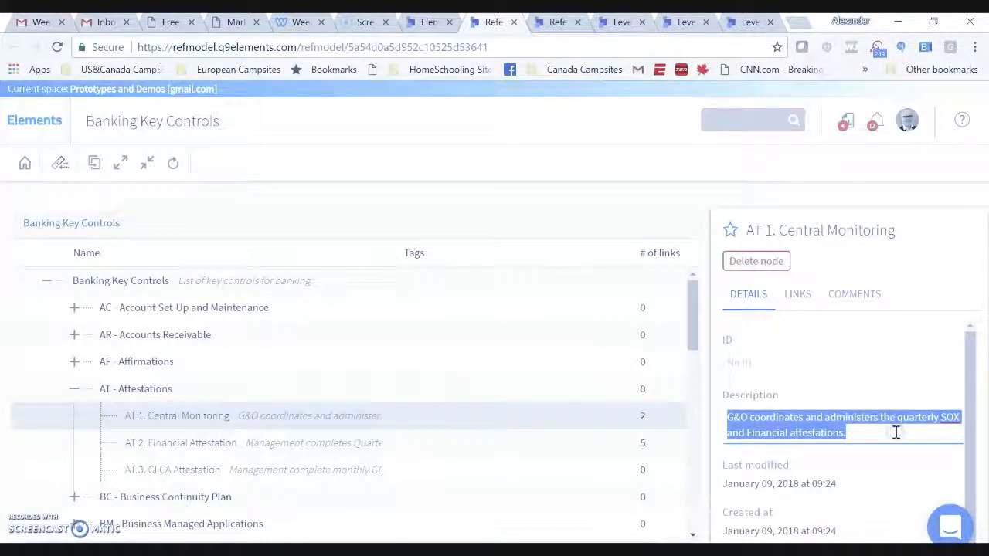
left_click(797, 295)
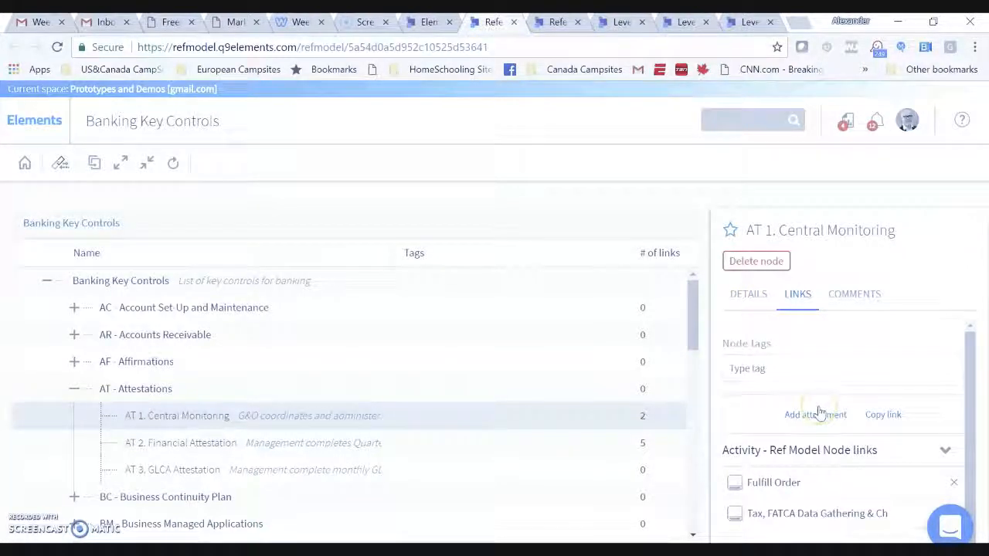
left_click(826, 478)
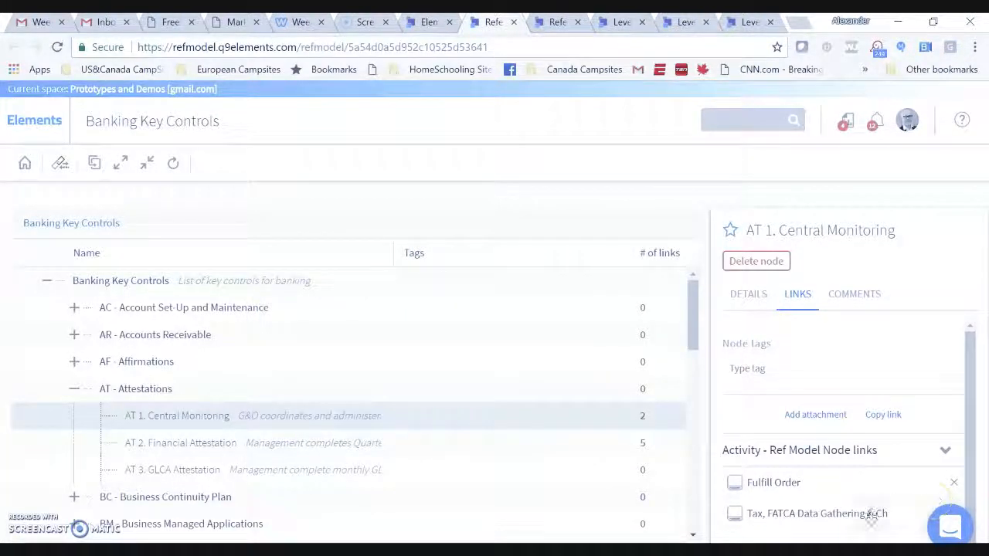
mouse_move(872, 513)
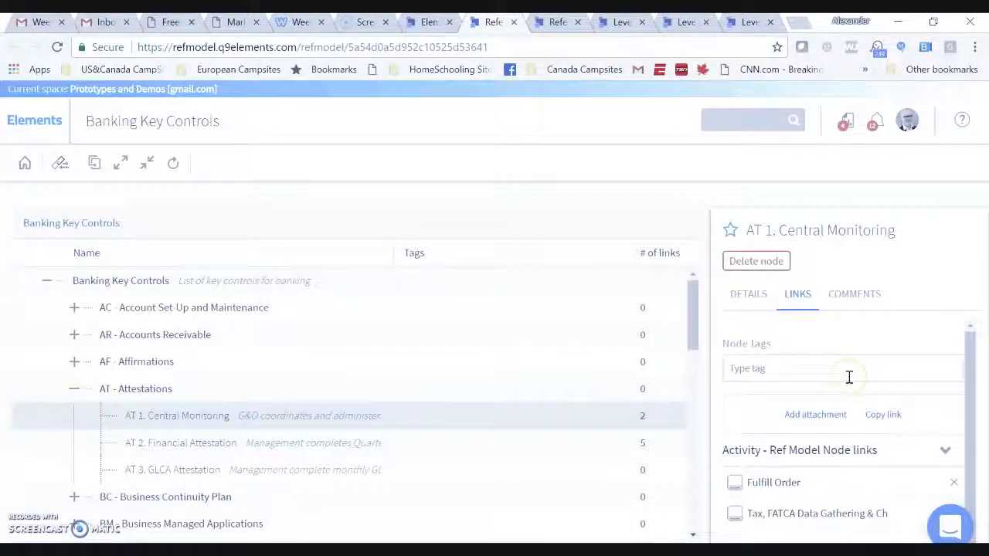
left_click(855, 294)
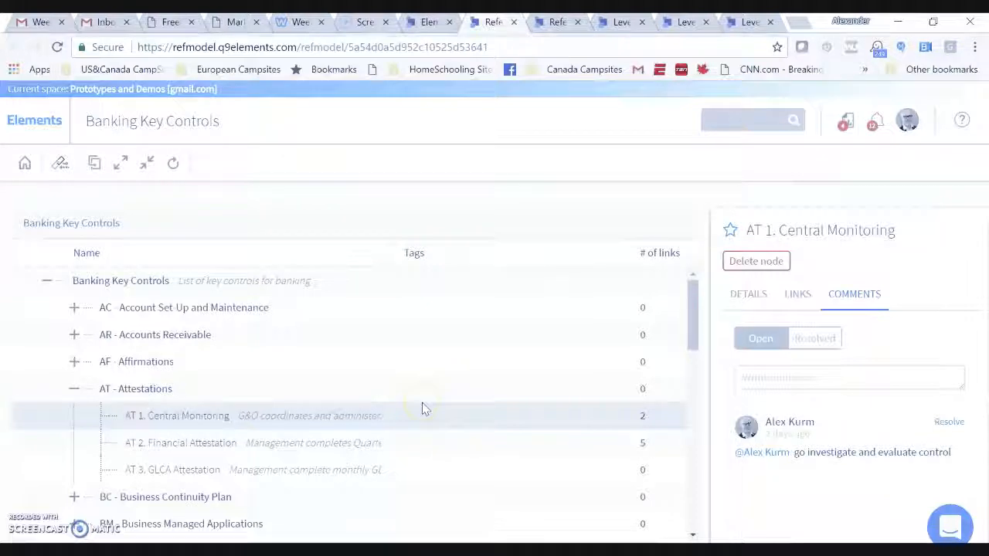
Return to the reference models list and examine the GDPR field classification breakdown of Salesforce Test RefModel
left_click(429, 23)
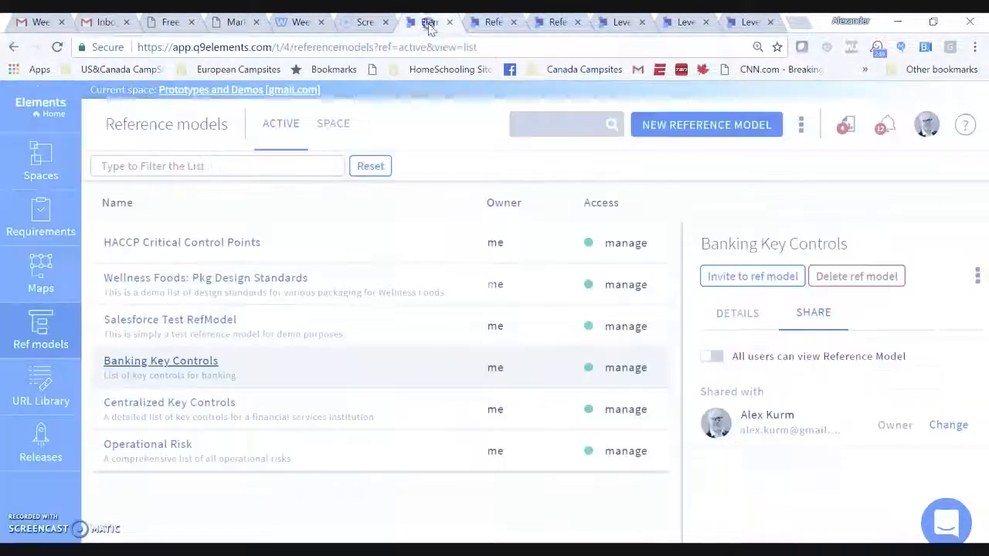
left_click(60, 326)
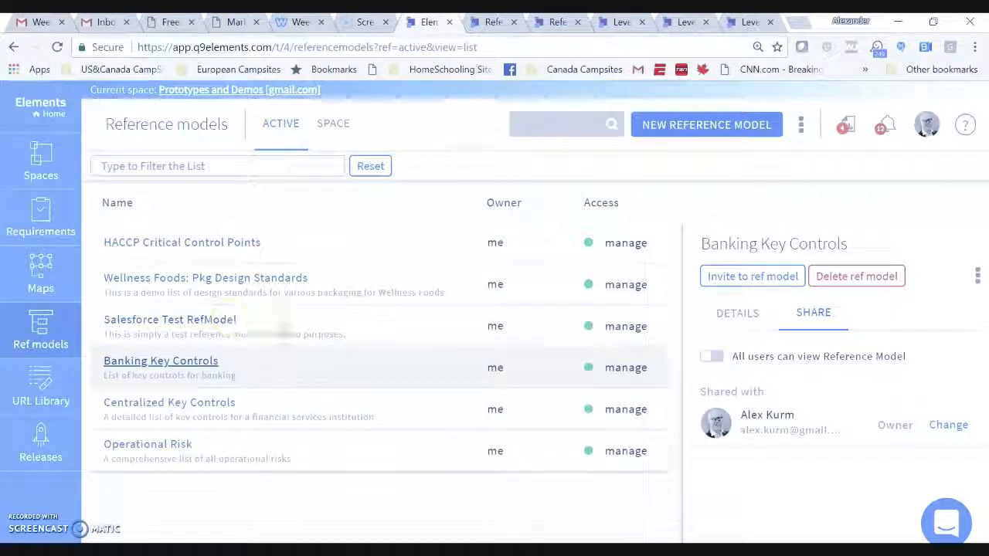
left_click(289, 328)
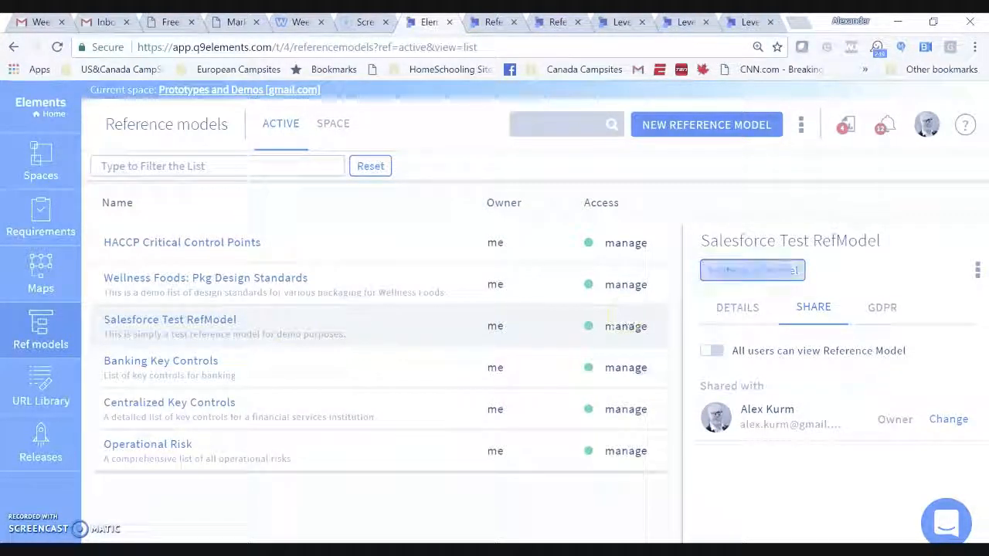
left_click(882, 309)
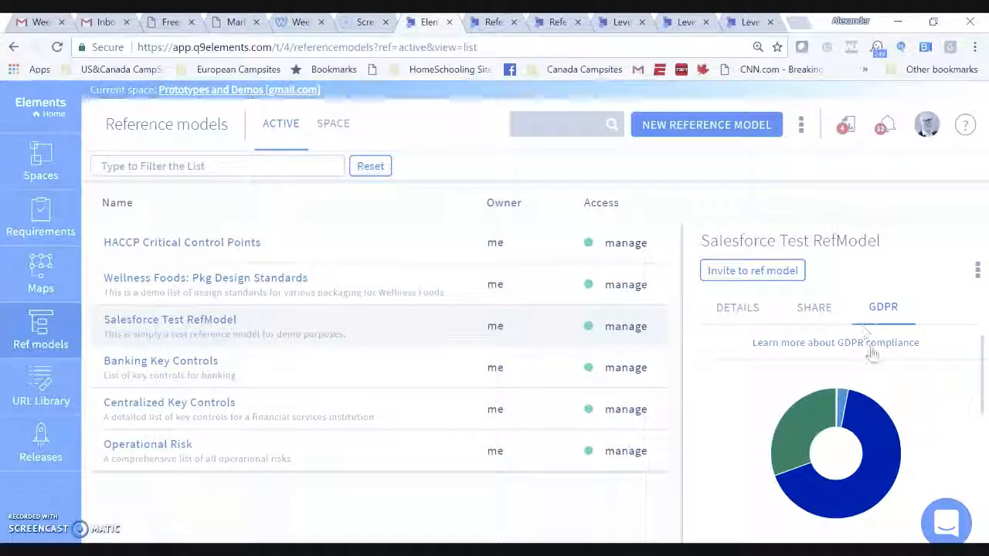
scroll(871, 351, "down", 3)
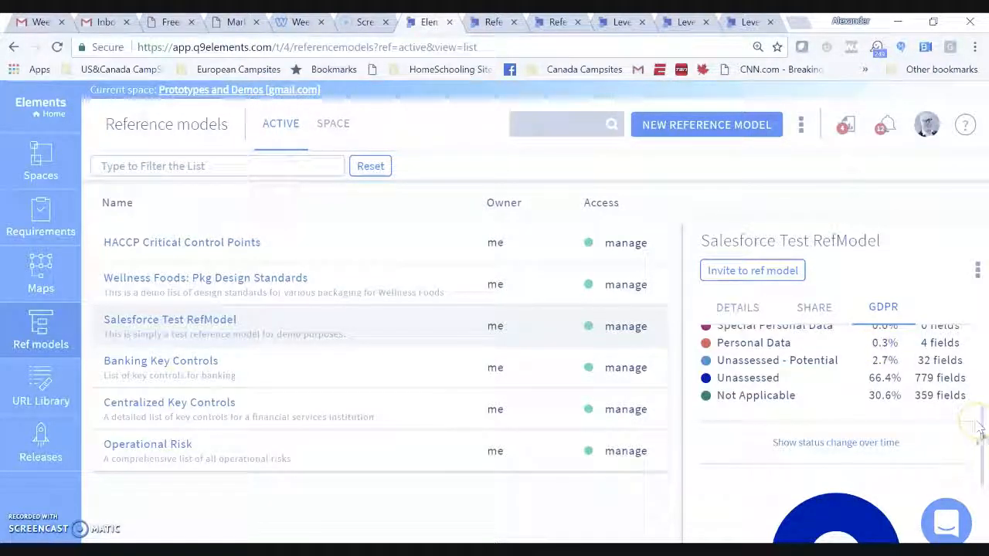
mouse_move(982, 434)
left_mouse_down()
mouse_move(981, 340)
mouse_move(984, 415)
left_mouse_up()
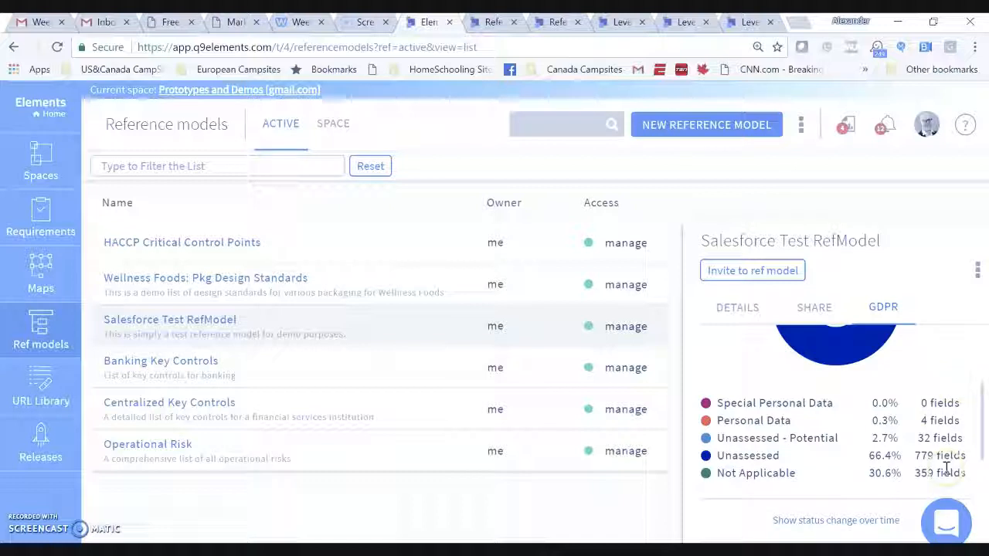